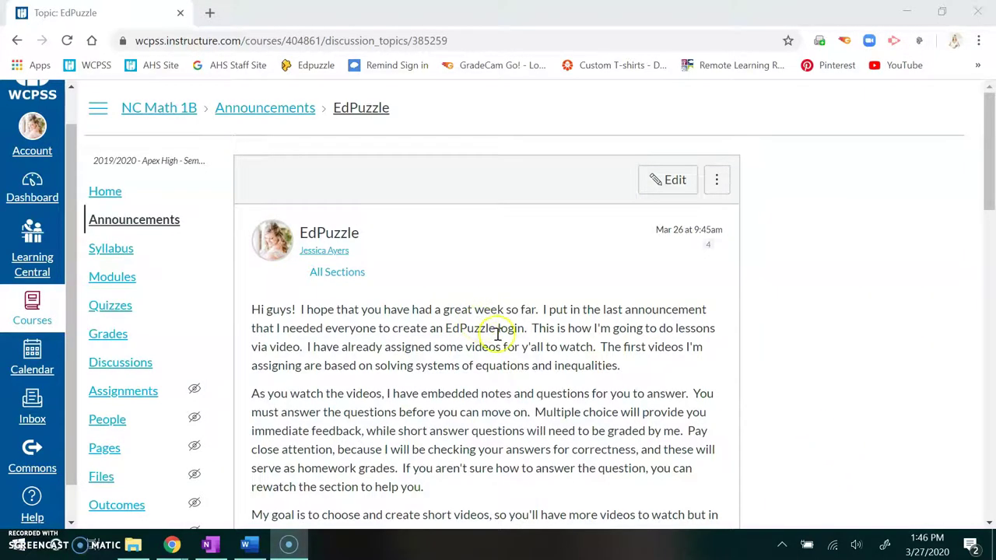
# Open the 1st Period edpuzzle.com/join link from the Canvas EdPuzzle announcement
pyautogui.scroll(-1, 516, 348)
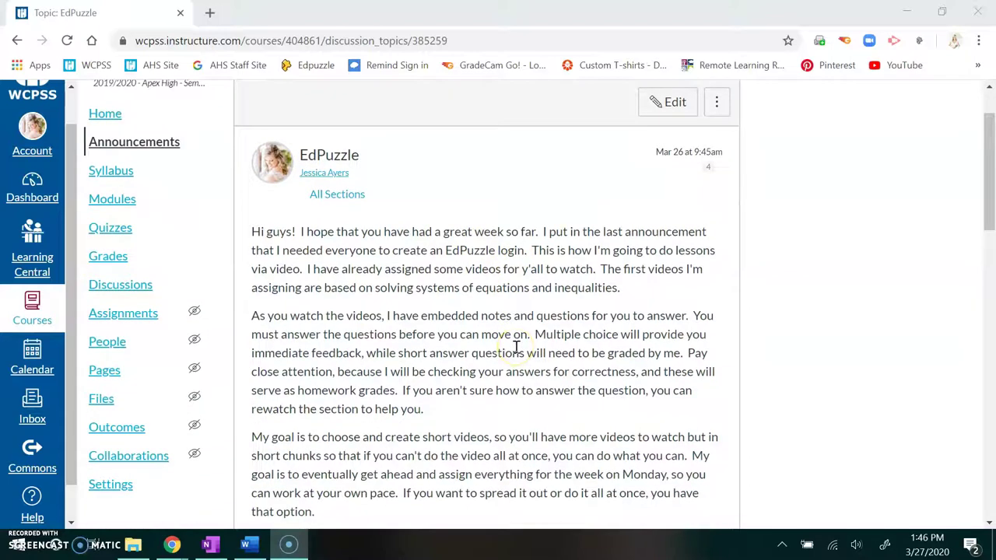
pyautogui.scroll(-2, 517, 348)
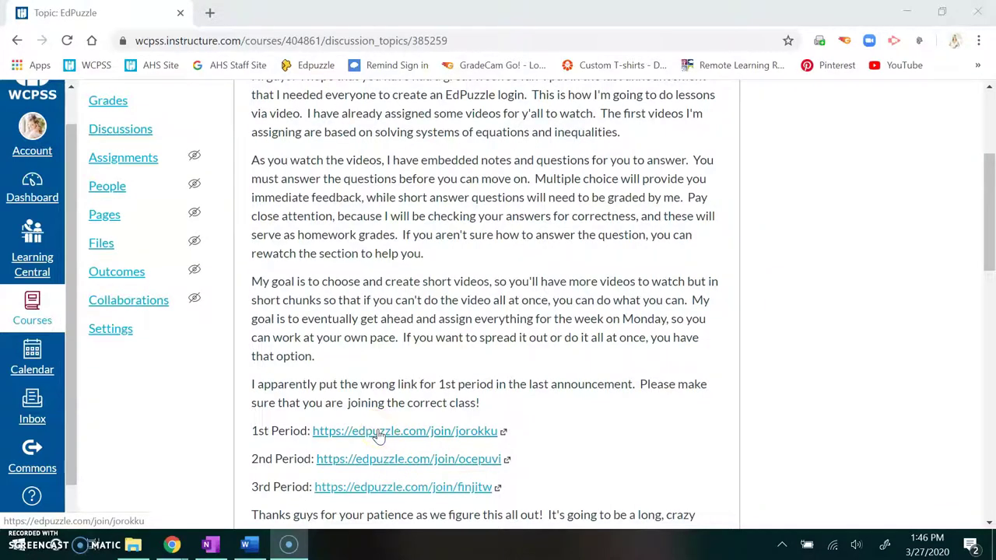
pyautogui.click(379, 434)
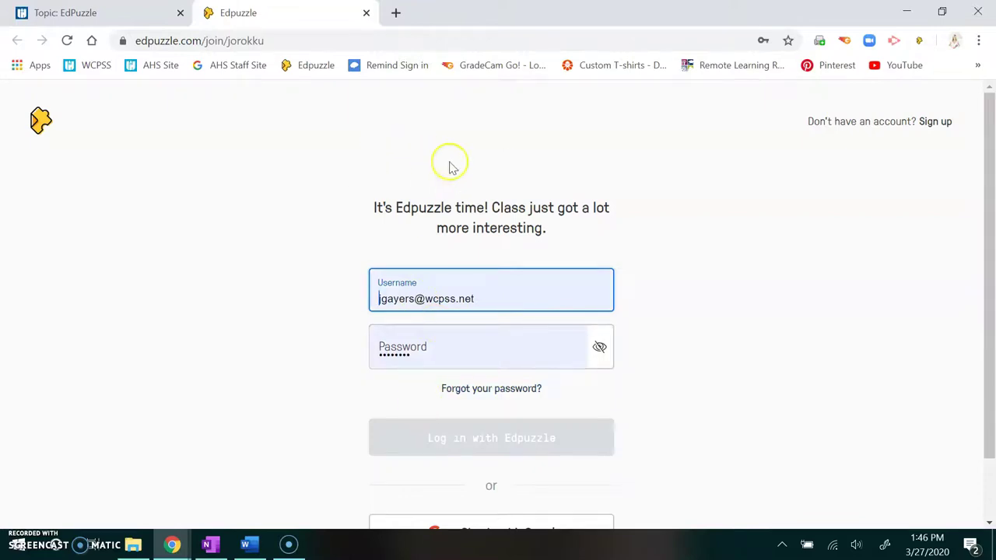
# Look over the Edpuzzle join page and switch to Sign up to create an account
pyautogui.scroll(-2, 478, 237)
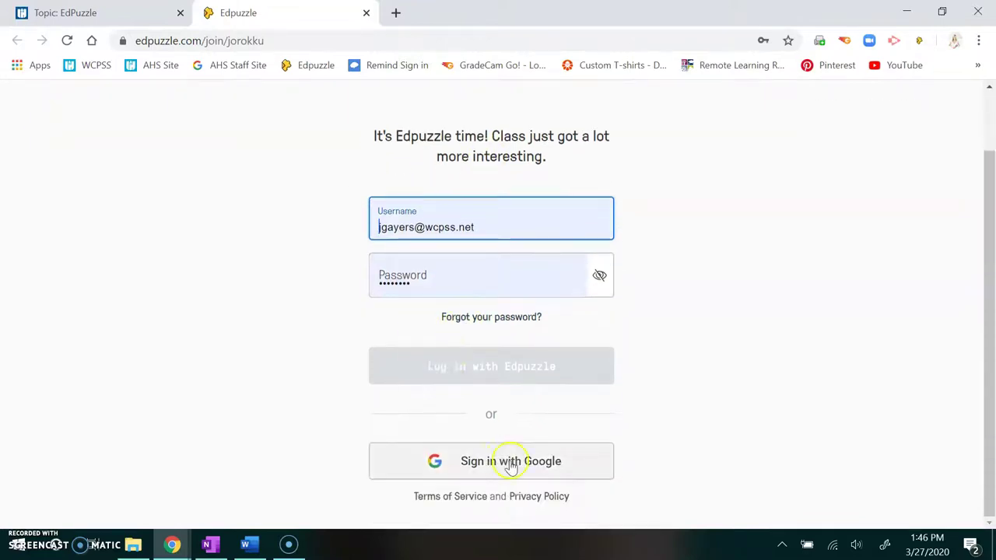
pyautogui.scroll(2, 653, 389)
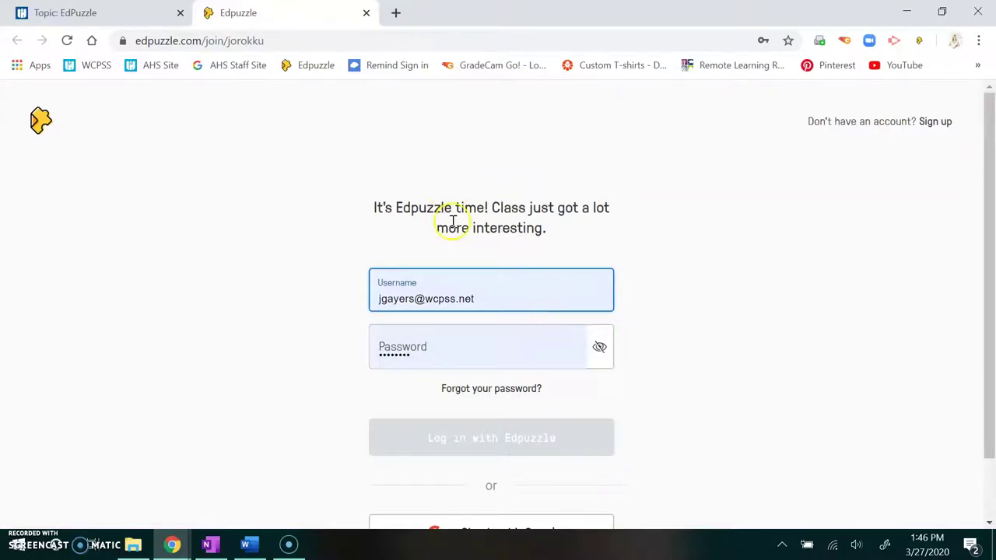
pyautogui.scroll(-1, 565, 343)
pyautogui.scroll(-2, 565, 342)
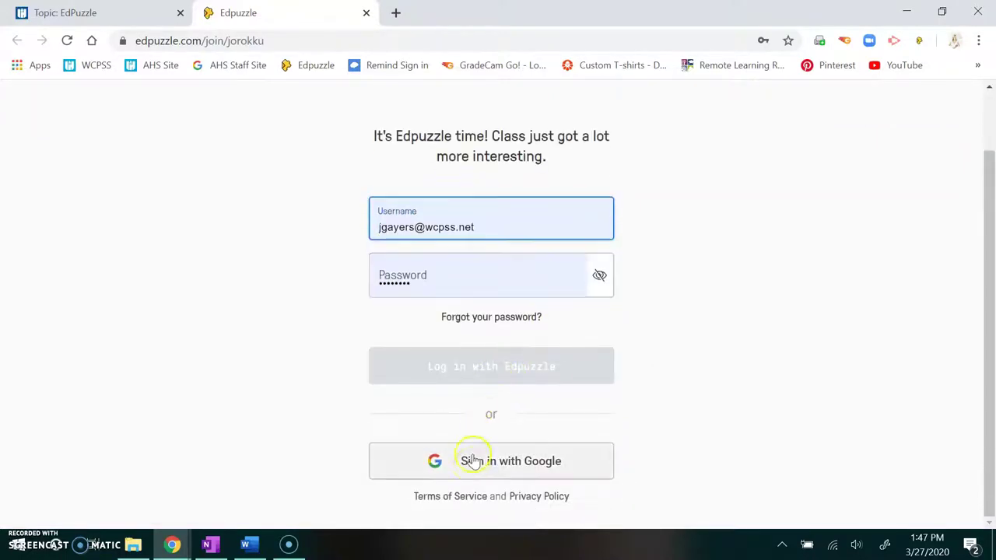
pyautogui.scroll(2, 958, 418)
pyautogui.click(937, 122)
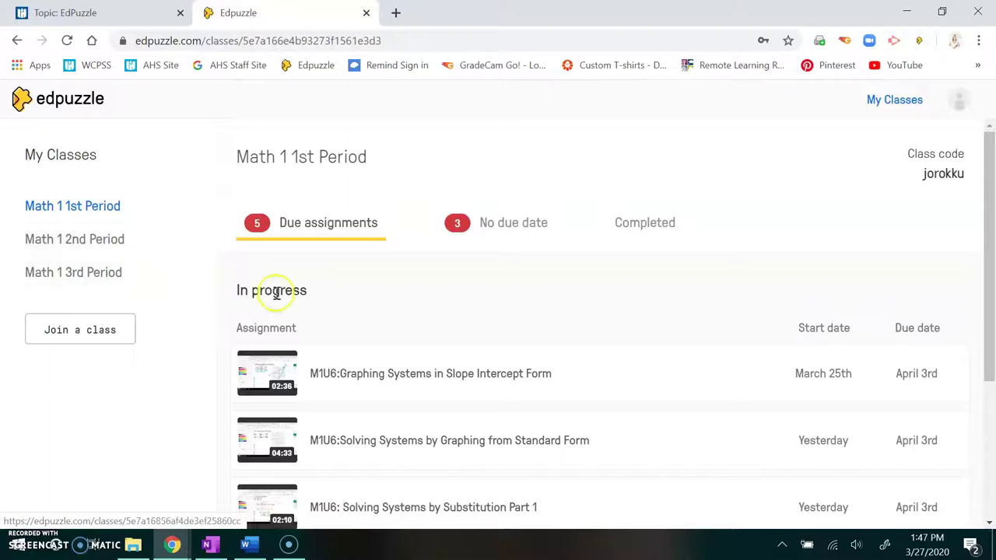
# Switch to Math 1 3rd Period and open the M1U6:Systems of Equations Introduction assignment
pyautogui.scroll(-1, 467, 389)
pyautogui.click(94, 276)
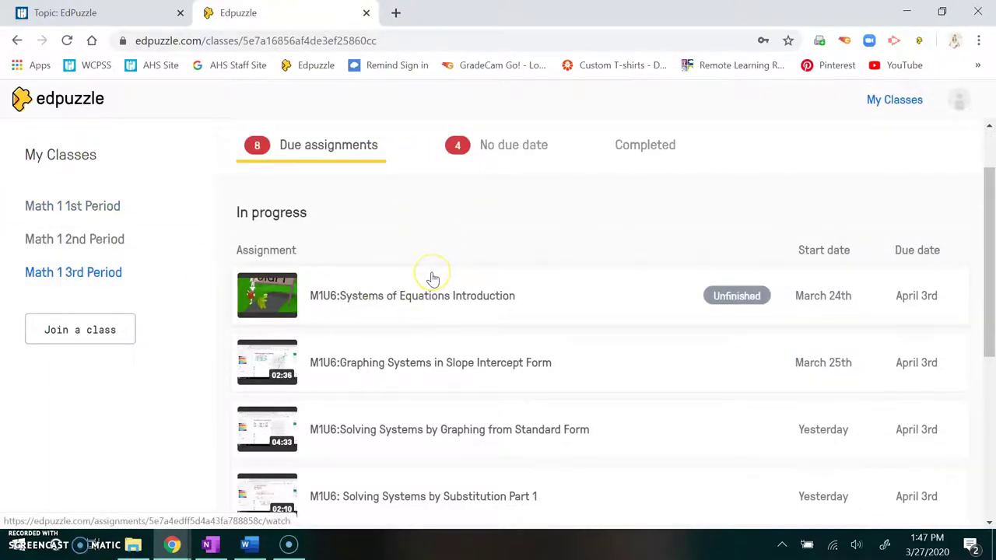
pyautogui.scroll(-4, 433, 278)
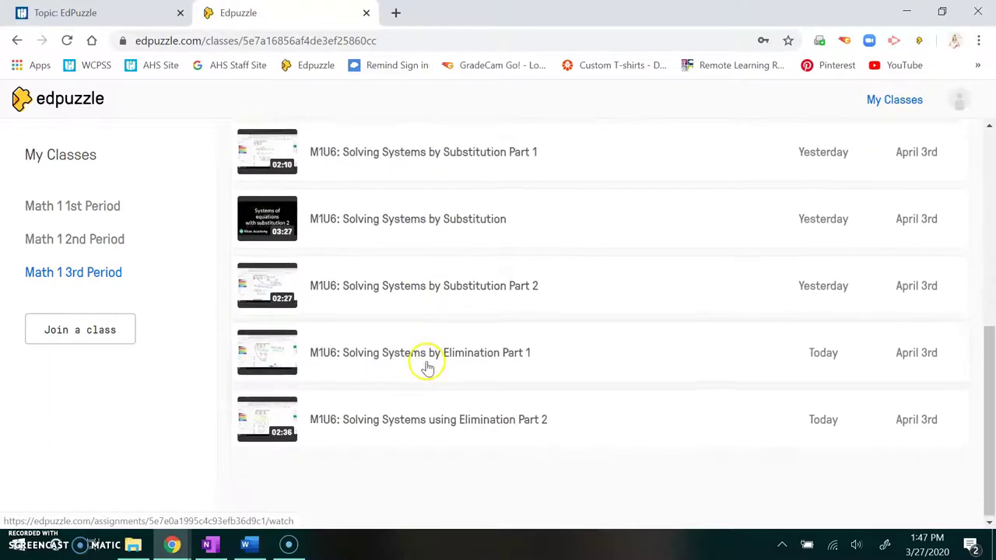
pyautogui.scroll(4, 427, 368)
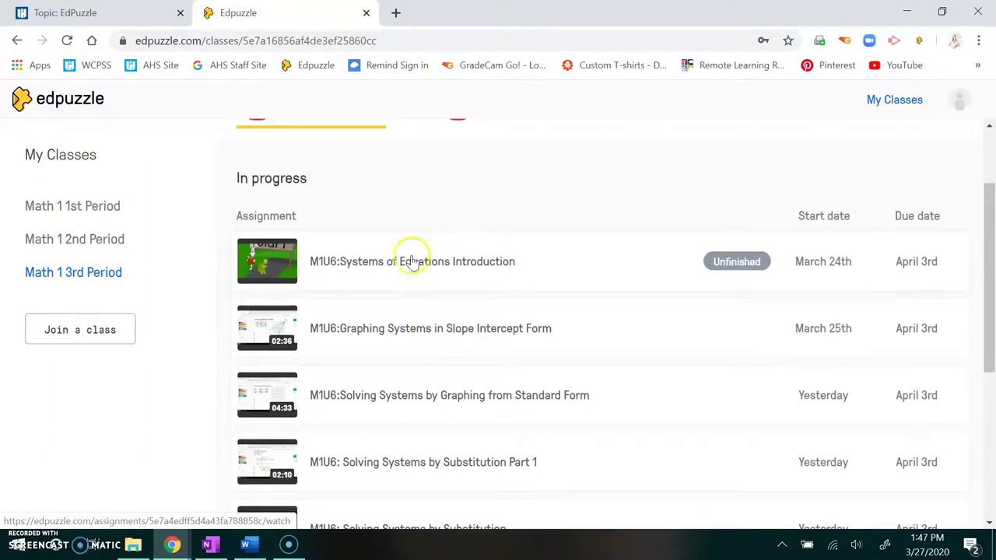
pyautogui.scroll(-4, 400, 311)
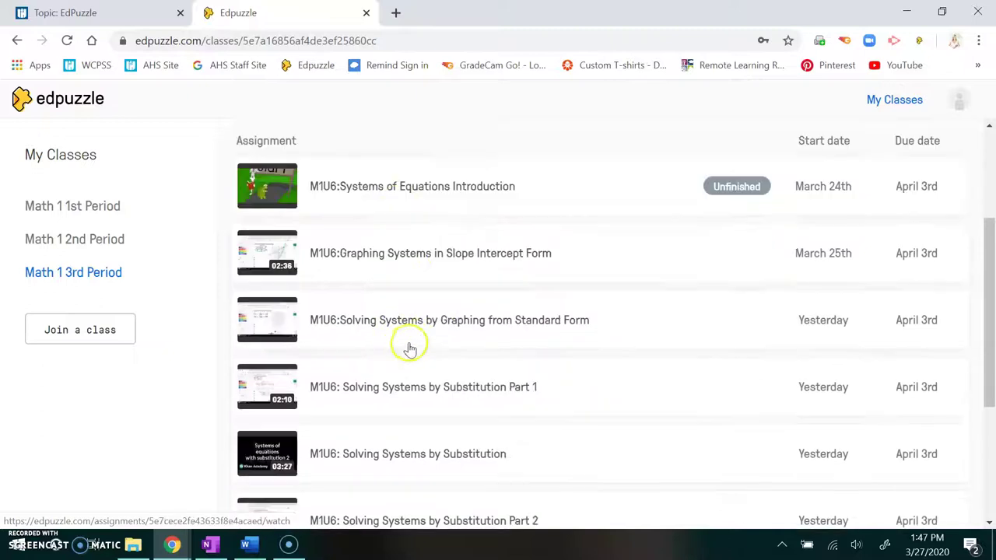
pyautogui.scroll(2, 443, 423)
pyautogui.scroll(2, 442, 422)
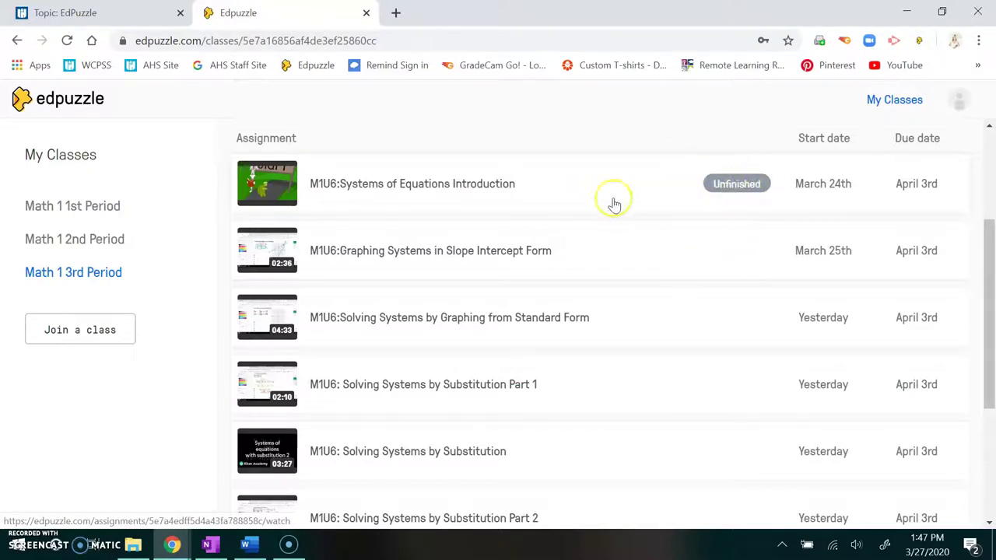
pyautogui.click(343, 193)
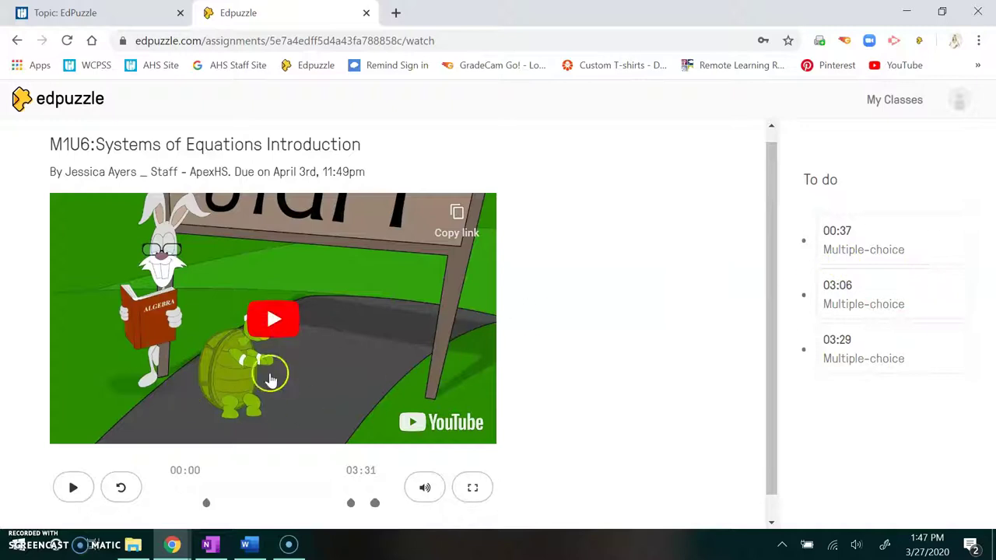
# Play the video muted, rewind a few seconds, and try skipping ahead to the locked 0:37 question
pyautogui.click(273, 319)
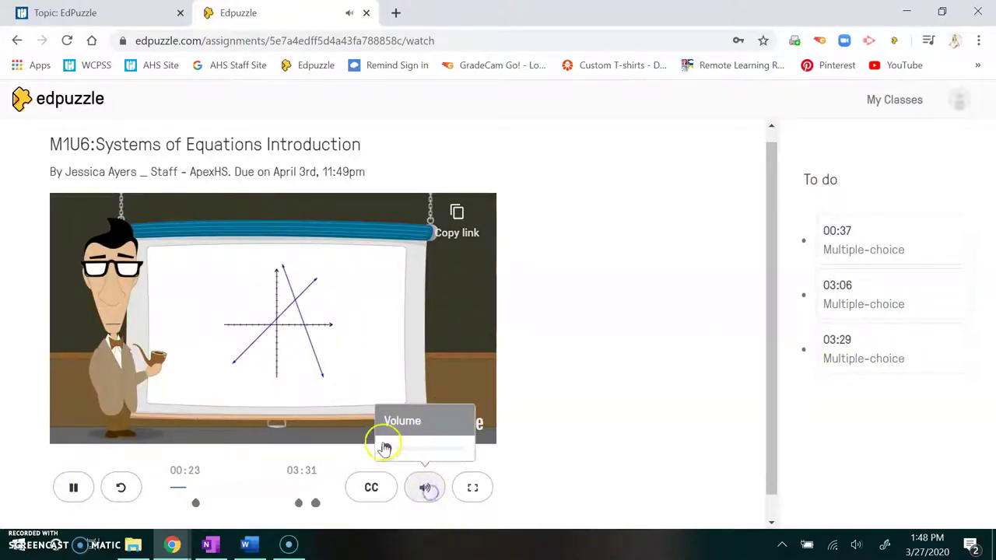
pyautogui.moveTo(382, 449); pyautogui.dragTo(367, 452)
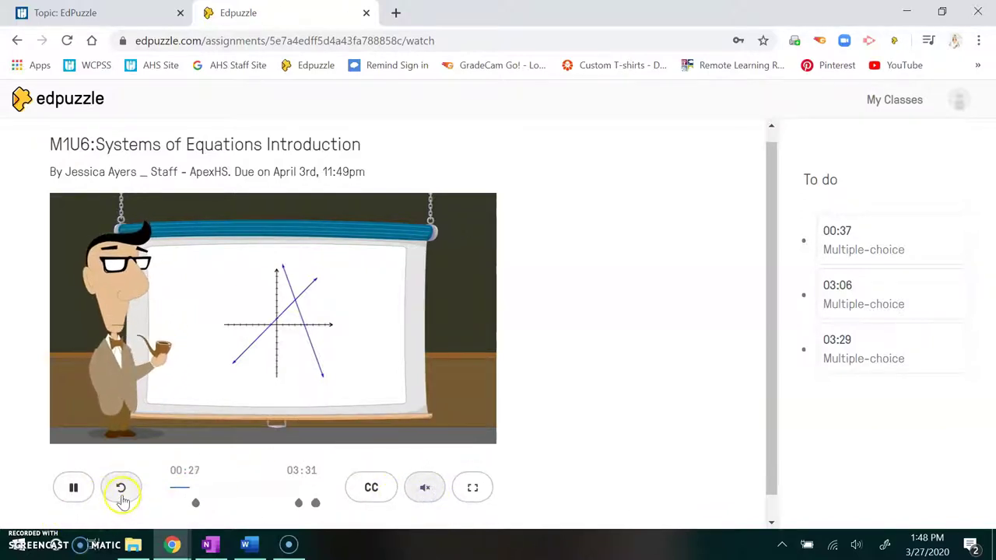
pyautogui.click(122, 498)
pyautogui.click(187, 496)
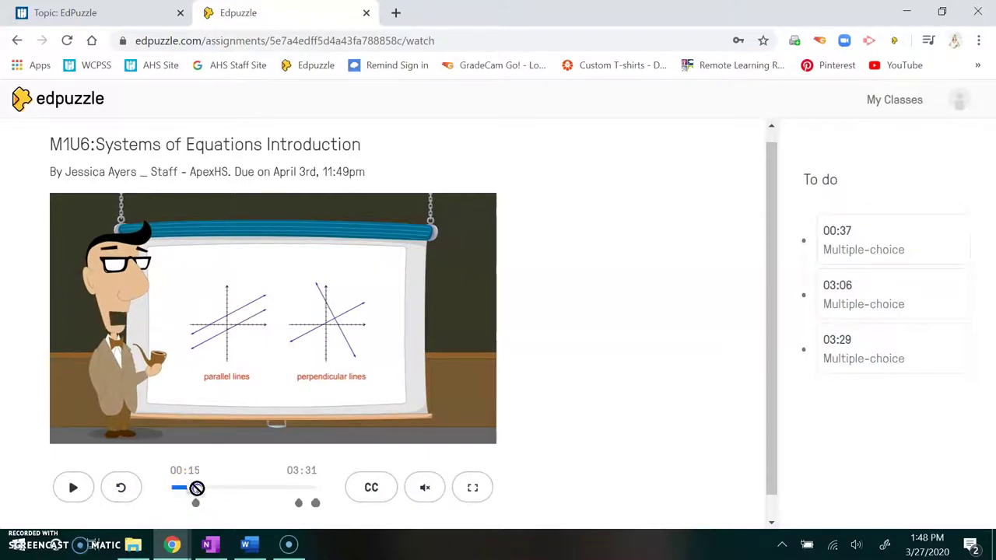
pyautogui.click(197, 488)
pyautogui.click(195, 502)
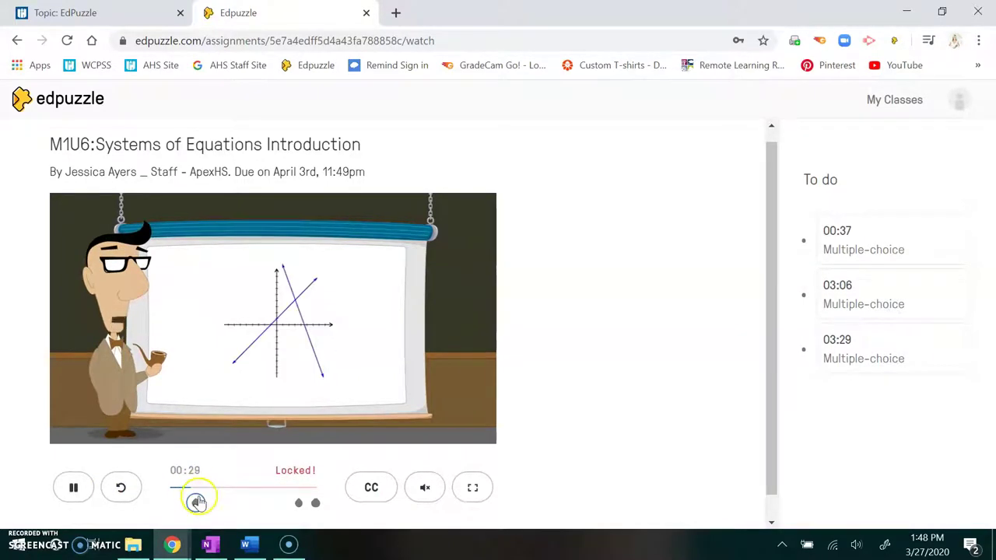
# Pause at 00:31, resume playback, and show the video full screen
pyautogui.click(72, 488)
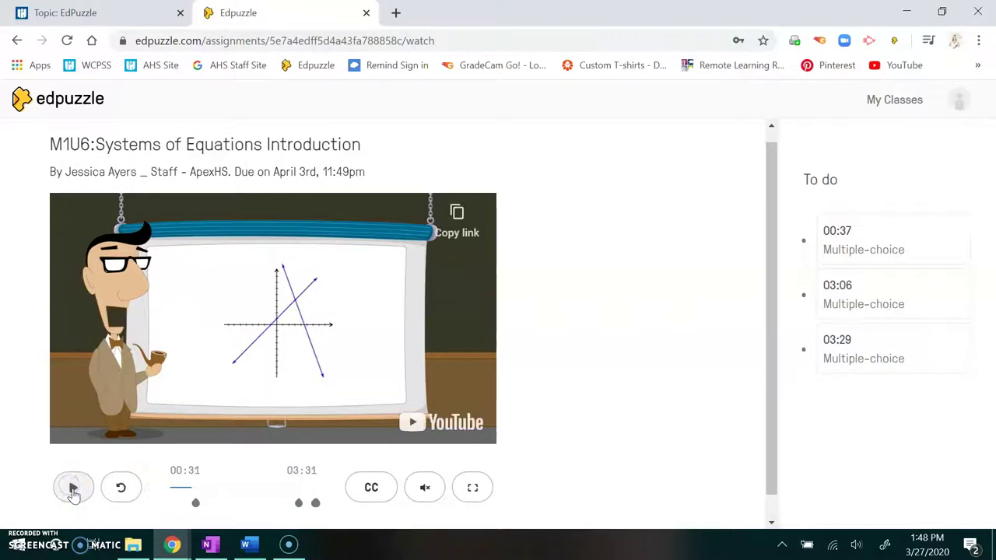
pyautogui.click(73, 489)
pyautogui.click(472, 488)
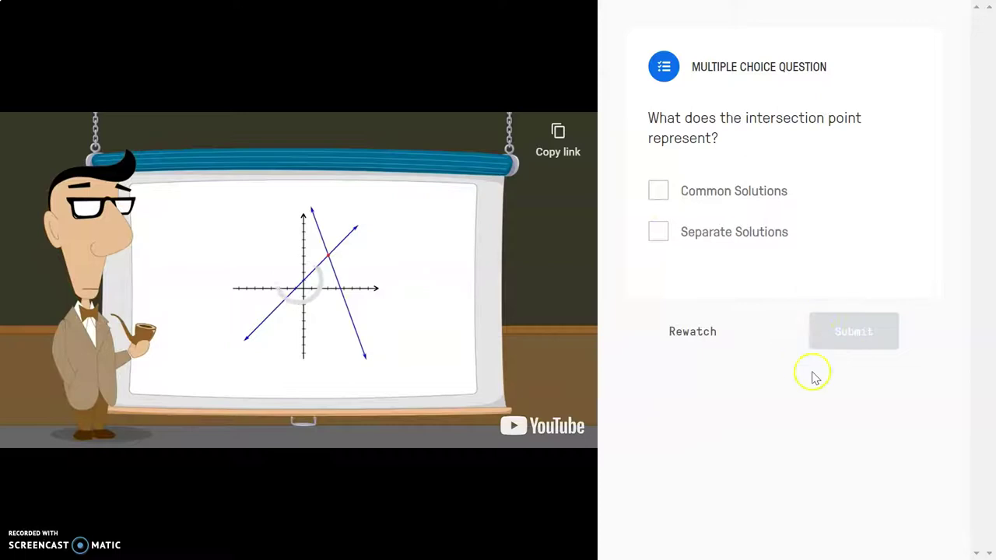
# Answer the intersection-point question with only Common Solutions and submit it
pyautogui.click(659, 191)
pyautogui.click(658, 234)
pyautogui.click(650, 189)
pyautogui.click(658, 232)
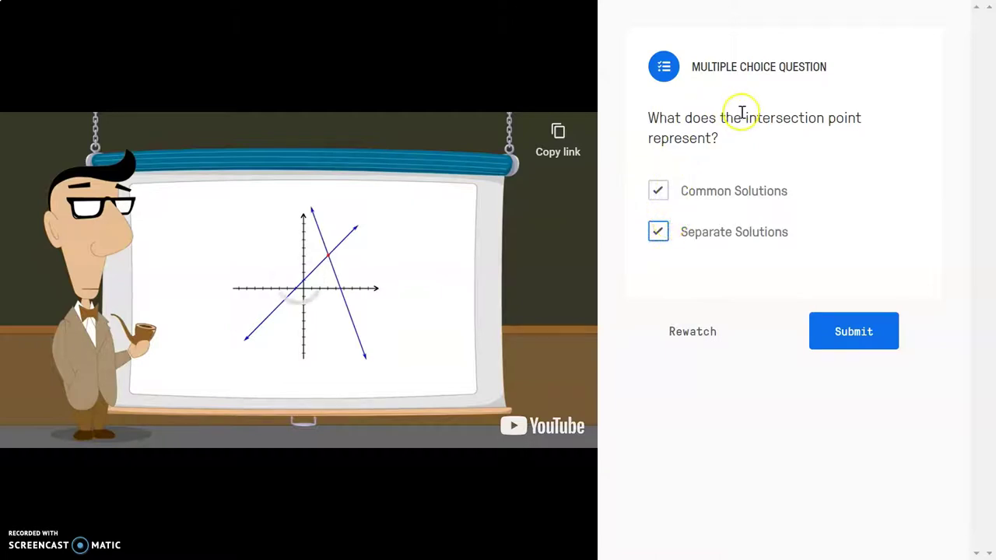
pyautogui.click(658, 229)
pyautogui.click(870, 349)
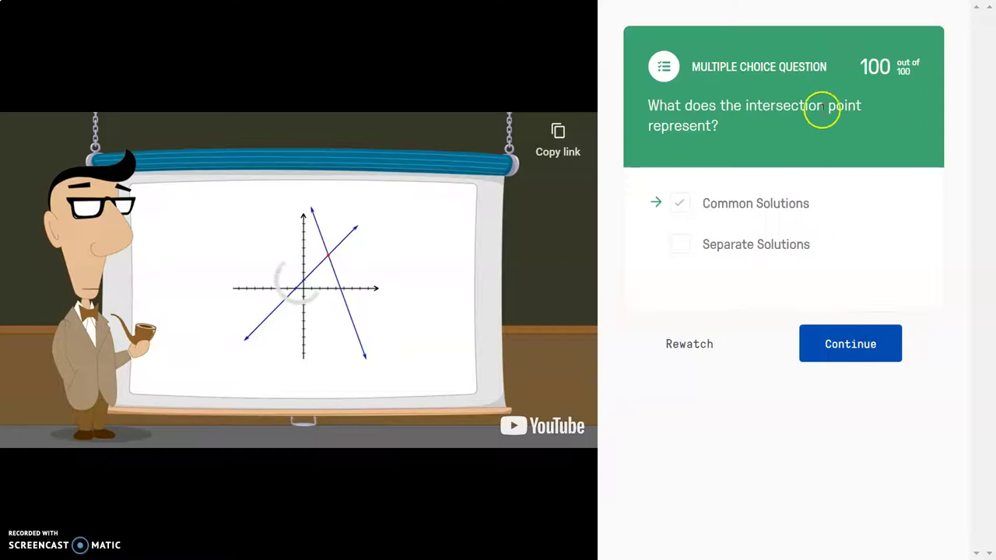
# Resume, then pause and rewatch the section leading up to that question from 00:25
pyautogui.click(888, 360)
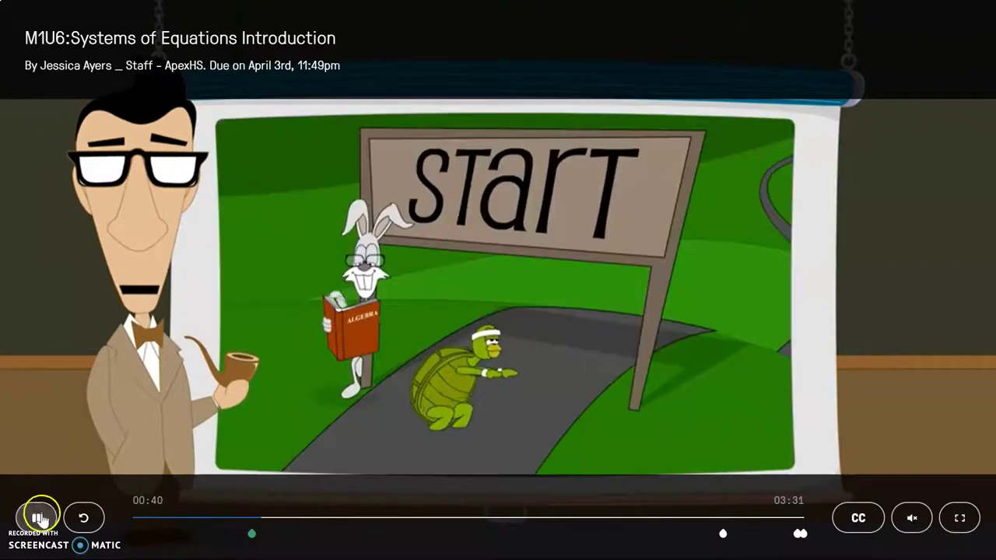
pyautogui.click(36, 517)
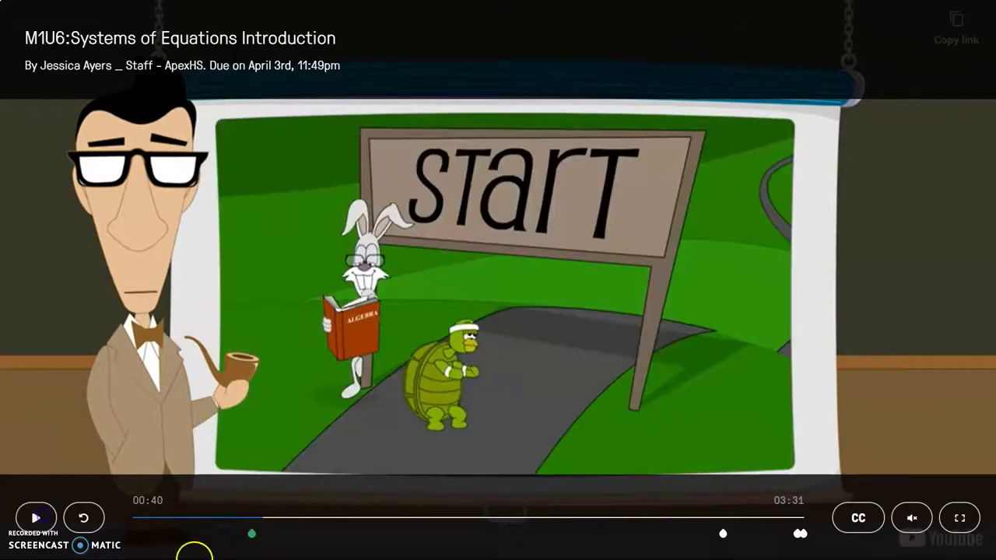
pyautogui.click(251, 534)
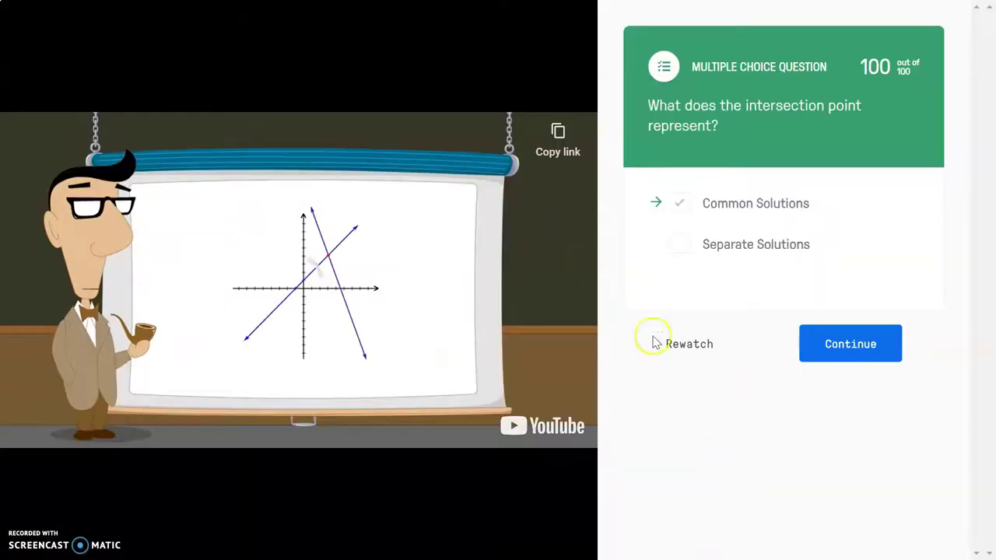
pyautogui.click(671, 349)
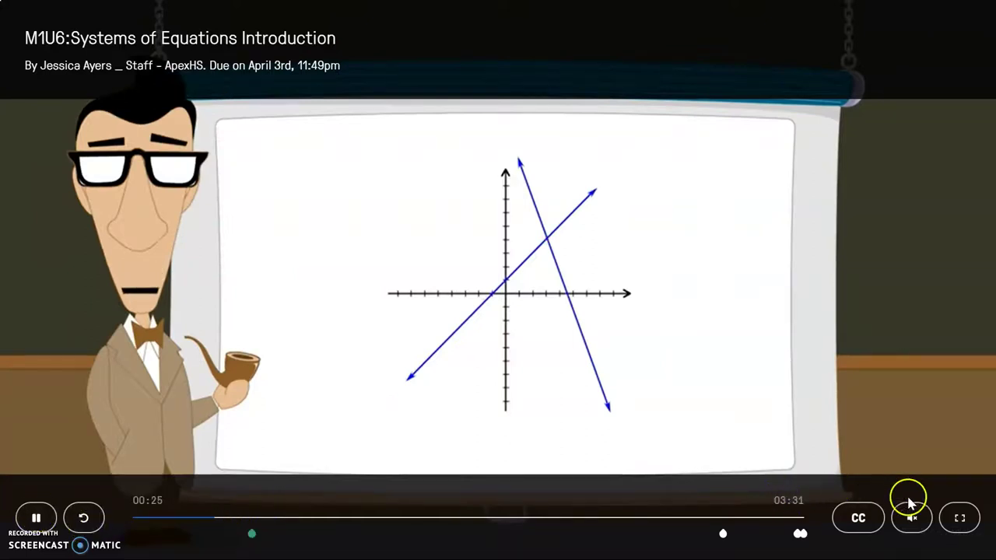
# Exit full screen, pause the video, and highlight then clear the assignment's due date
pyautogui.click(947, 517)
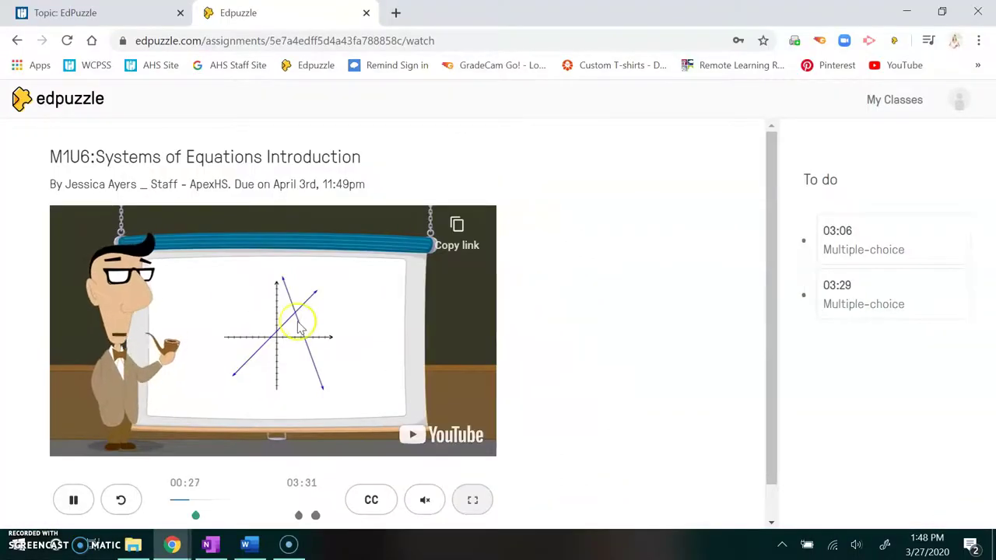
pyautogui.click(70, 489)
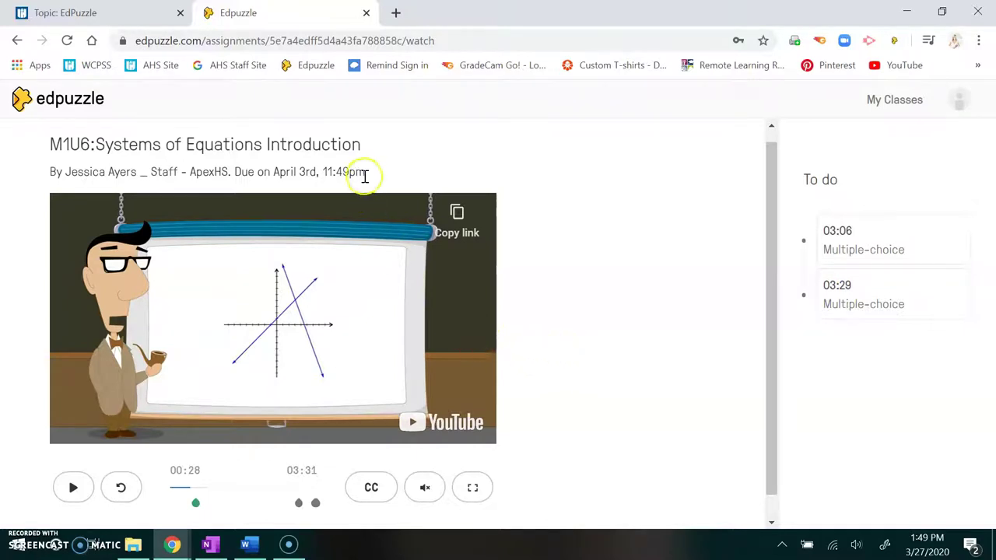
pyautogui.moveTo(367, 177); pyautogui.dragTo(217, 165)
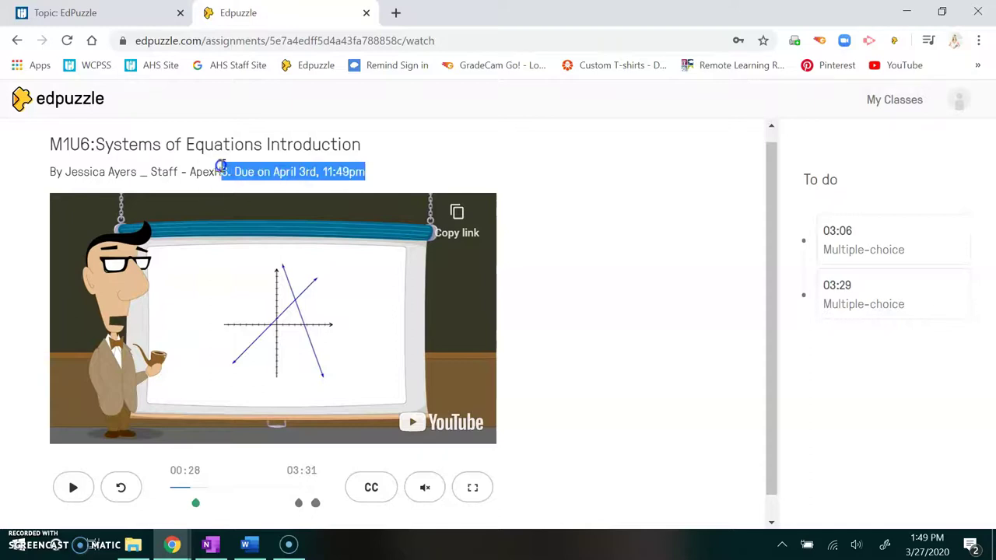
pyautogui.click(331, 173)
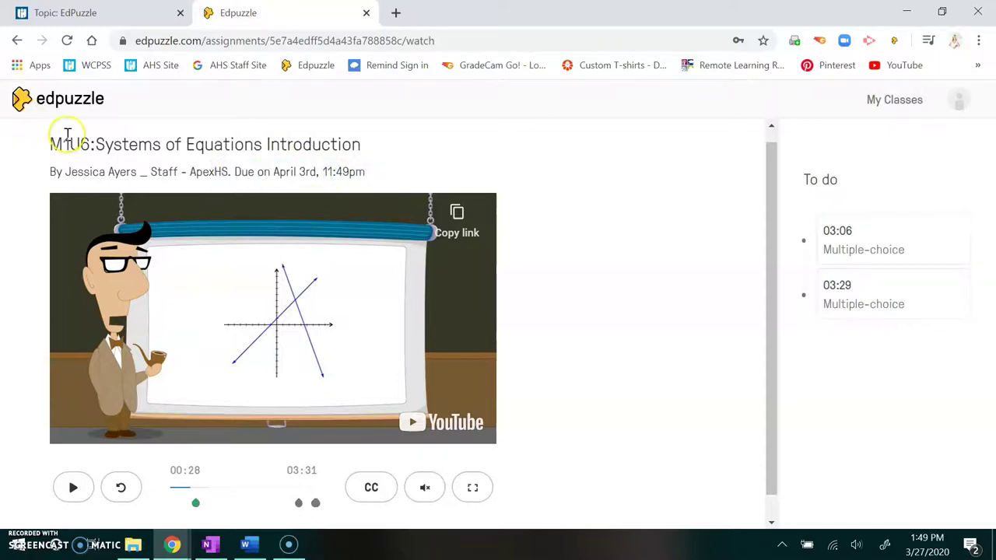
# Return to the Math 1 1st Period class page and view its Completed assignments
pyautogui.click(48, 98)
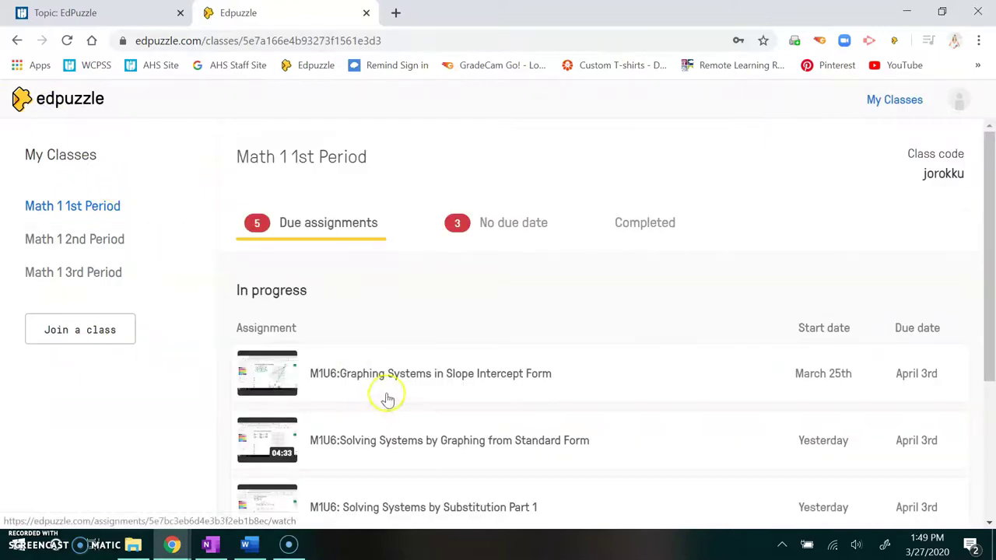
pyautogui.click(659, 226)
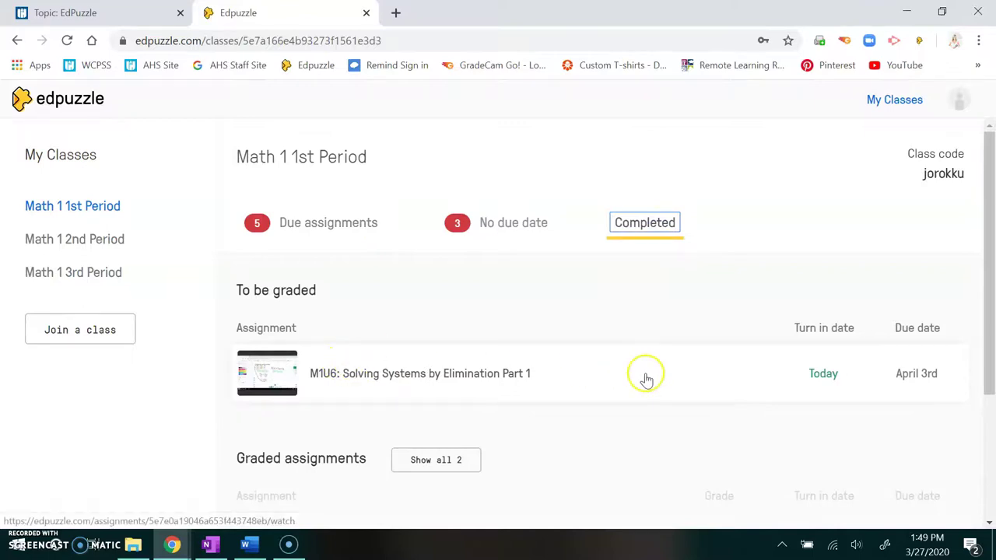
pyautogui.scroll(-2, 646, 379)
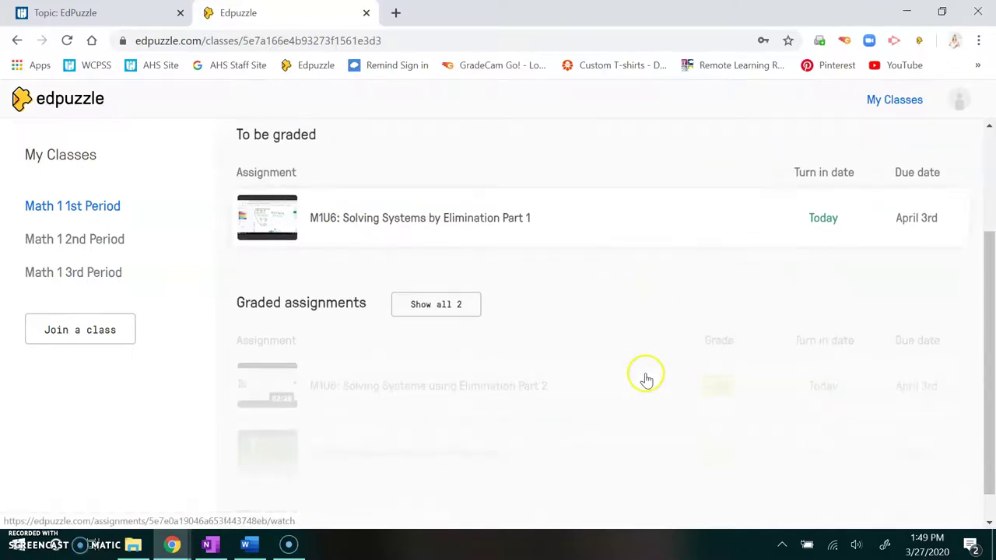
pyautogui.click(461, 312)
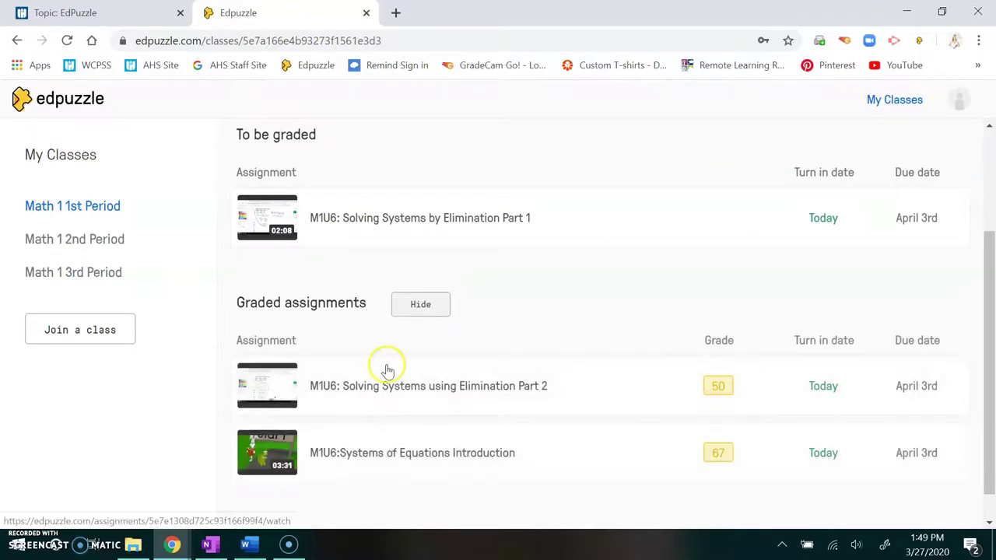
pyautogui.scroll(-1, 461, 363)
pyautogui.click(462, 366)
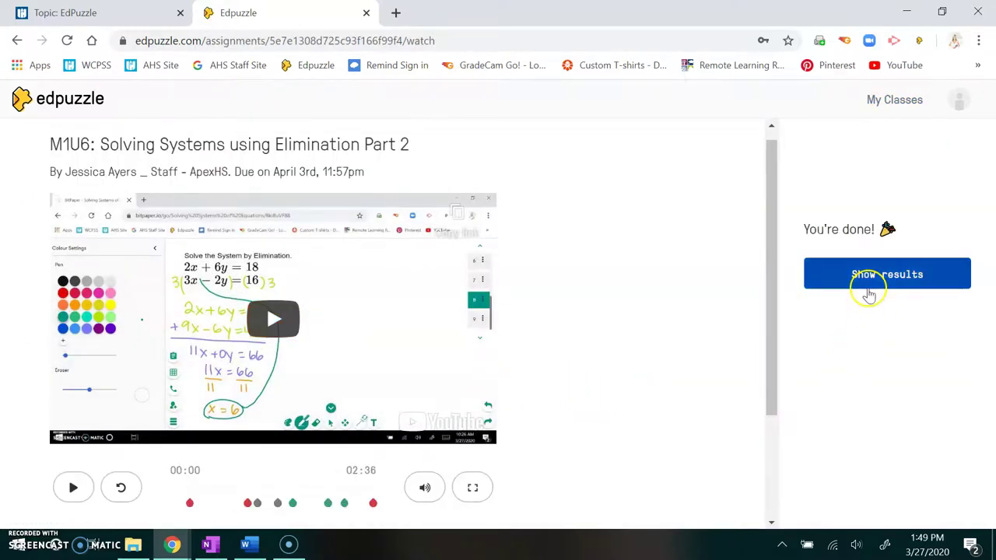
pyautogui.click(870, 283)
pyautogui.scroll(-4, 724, 431)
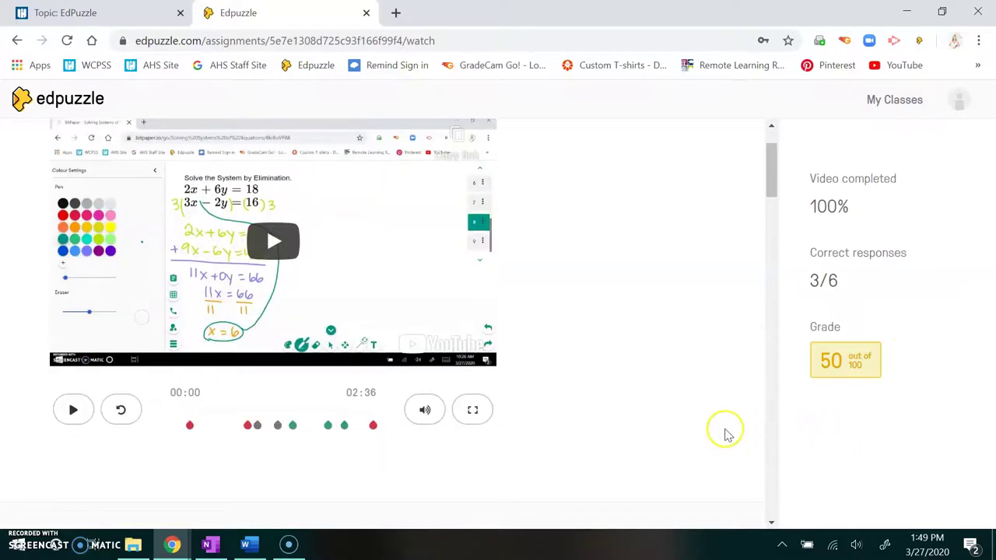
pyautogui.scroll(-2, 503, 356)
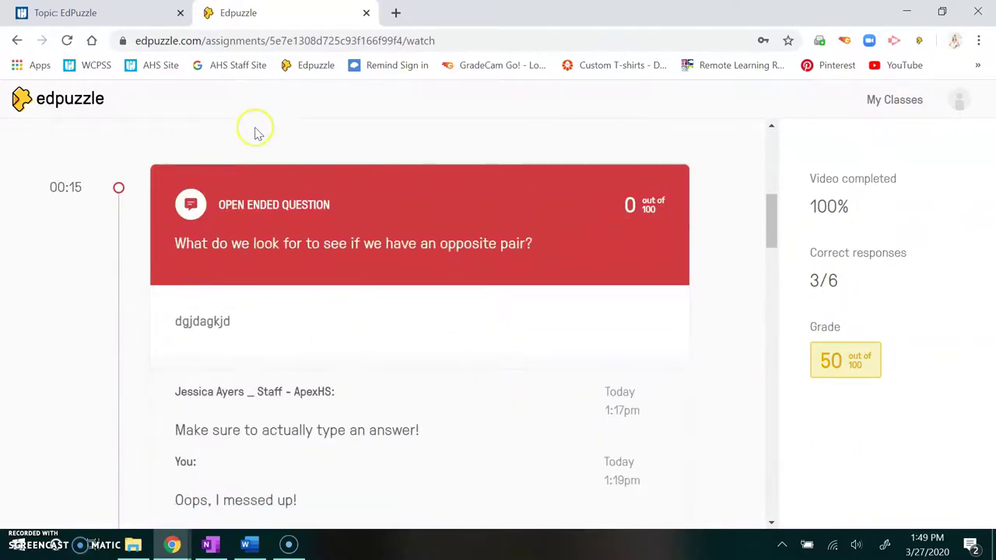
pyautogui.scroll(-1, 303, 371)
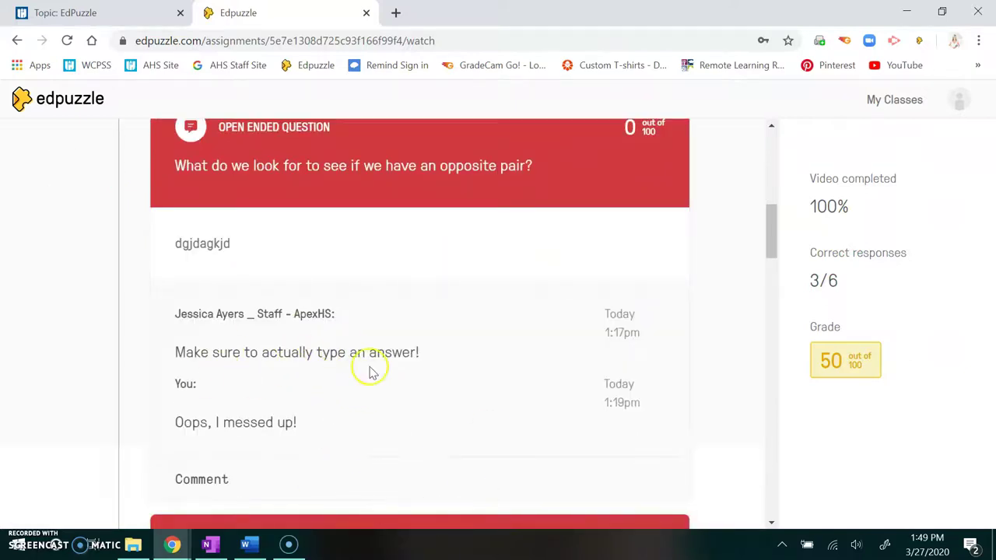
pyautogui.scroll(-6, 378, 369)
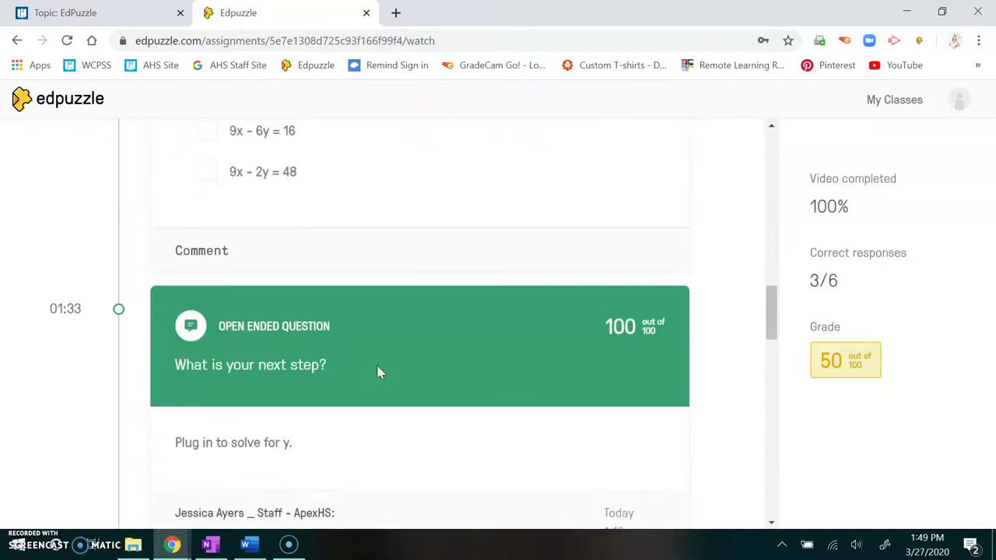
pyautogui.scroll(4, 386, 374)
pyautogui.scroll(3, 392, 380)
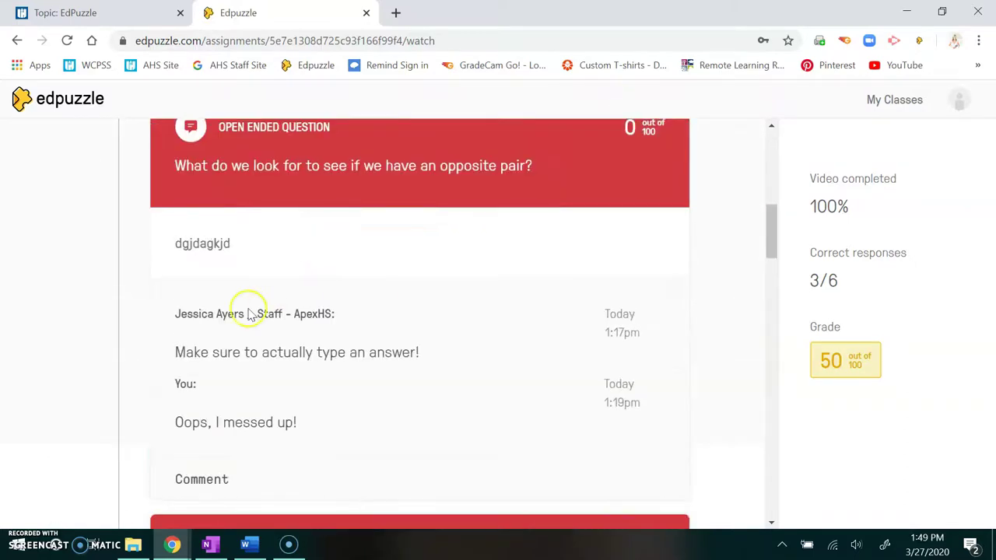
pyautogui.scroll(-9, 370, 382)
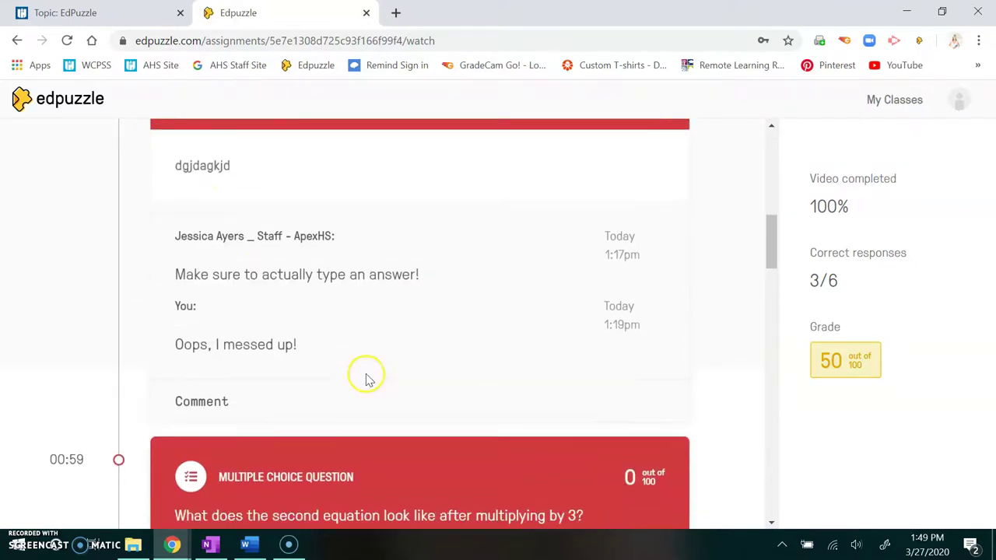
pyautogui.scroll(-2, 370, 381)
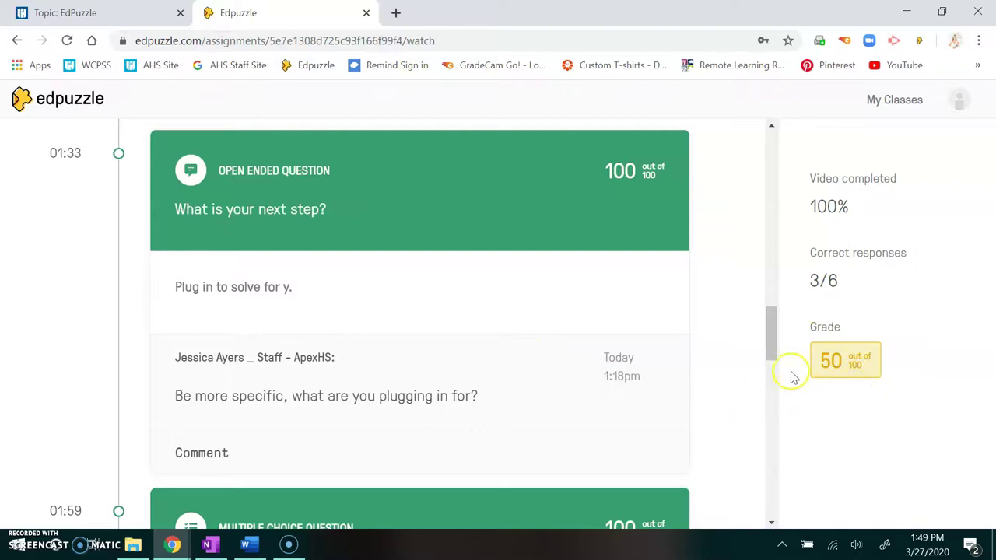
pyautogui.moveTo(773, 356); pyautogui.dragTo(762, 183)
# Open Solving Systems by Elimination Part 1 and review its results showing 1/7 correct
pyautogui.click(25, 102)
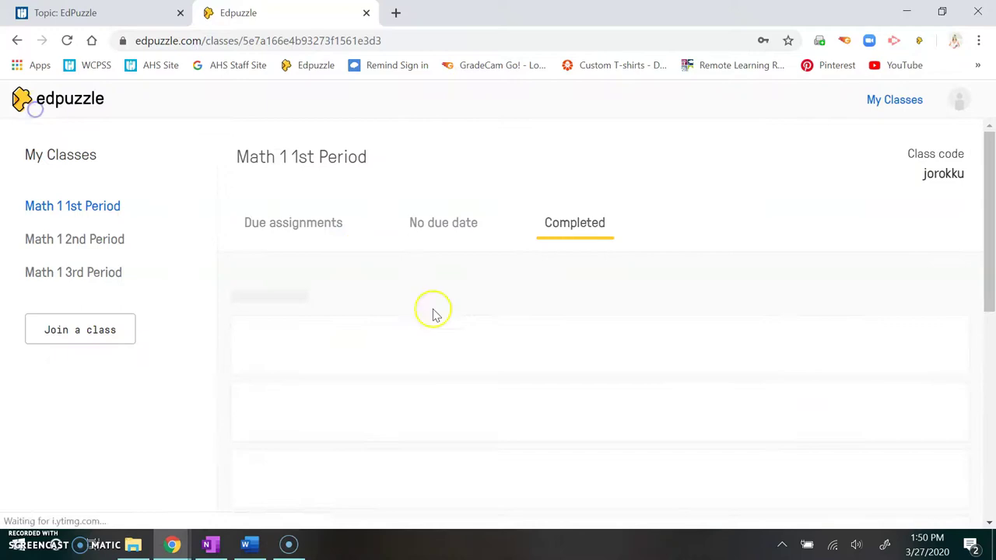
pyautogui.scroll(-2, 525, 436)
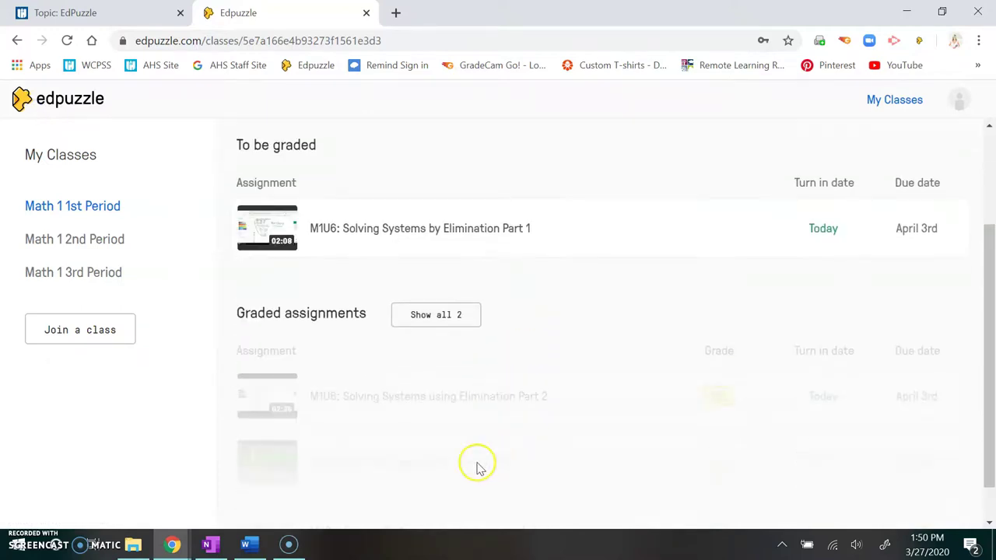
pyautogui.scroll(1, 452, 429)
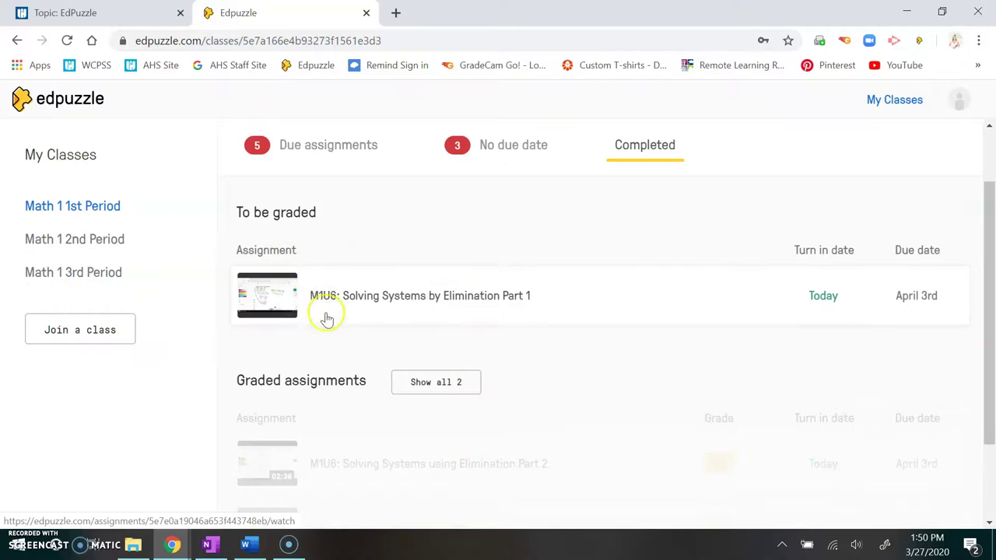
pyautogui.click(445, 296)
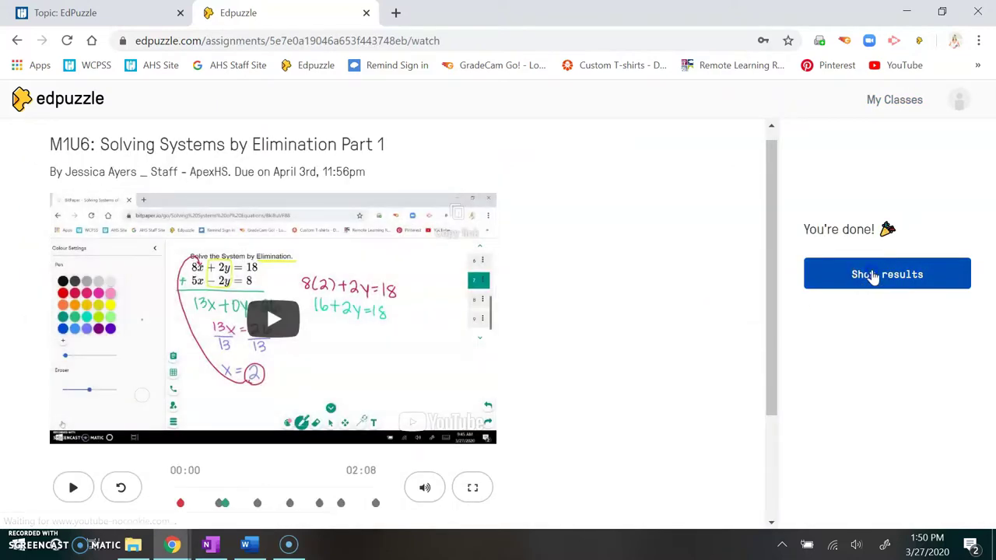
pyautogui.click(878, 294)
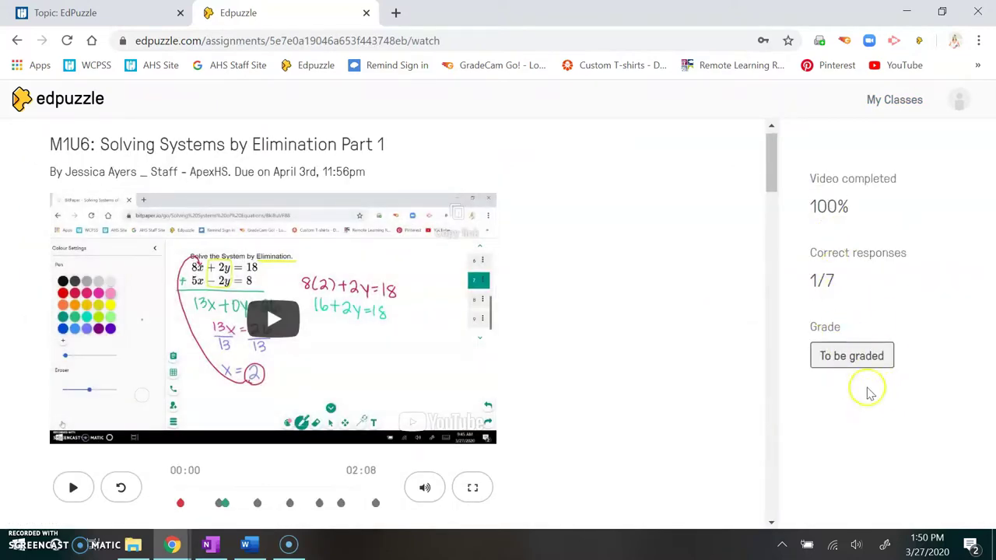
pyautogui.scroll(-6, 456, 373)
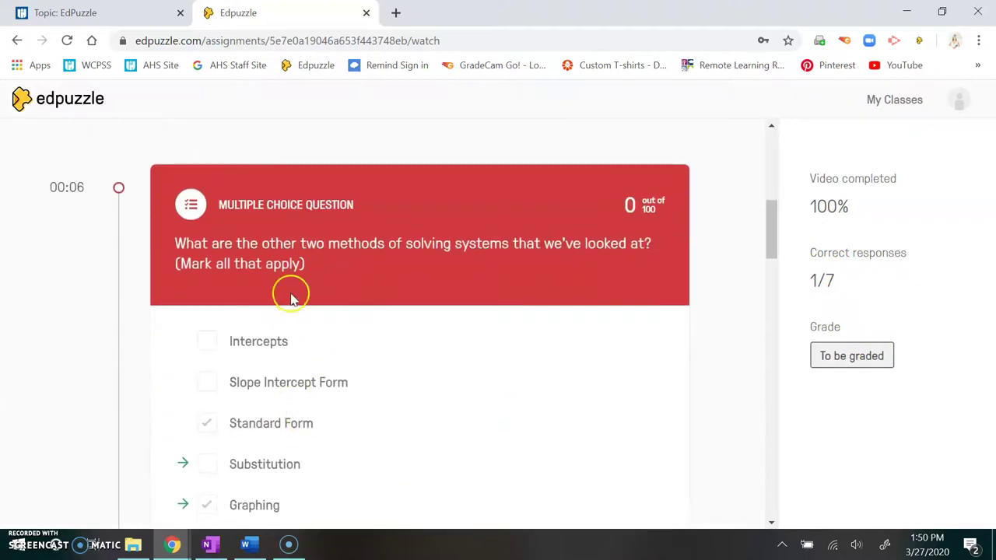
pyautogui.scroll(-5, 290, 298)
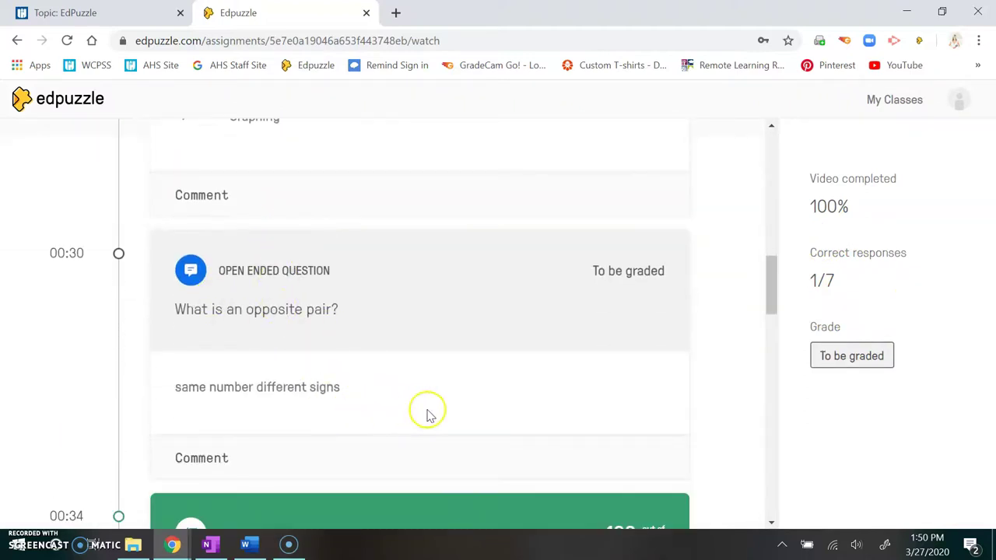
pyautogui.scroll(12, 592, 374)
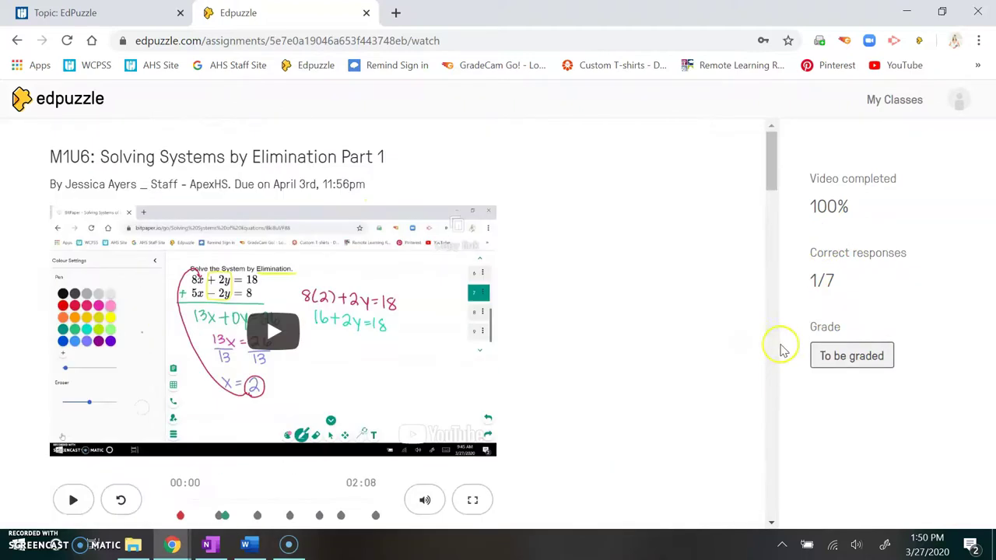
# Go back to the Math 1 1st Period Completed list and scroll through it
pyautogui.click(18, 109)
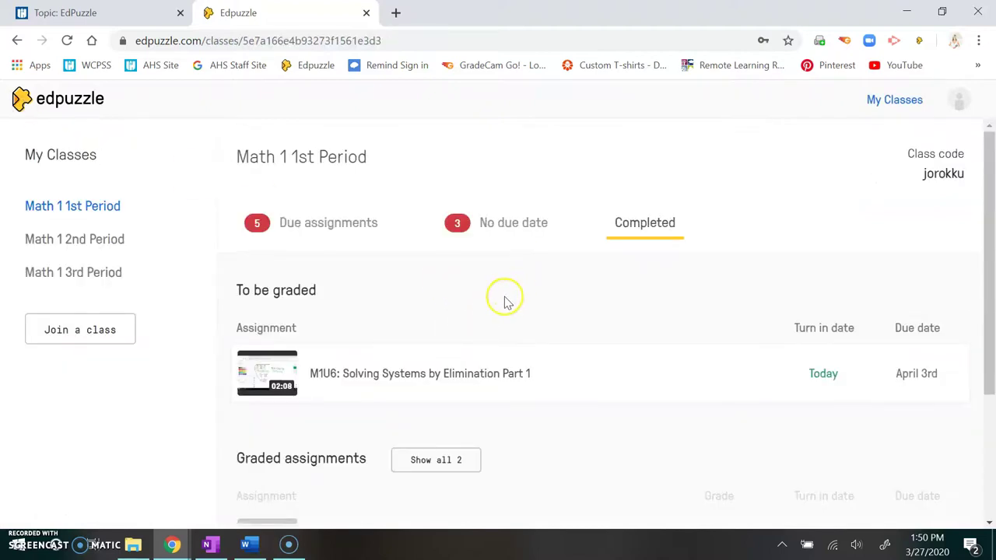
pyautogui.scroll(-1, 537, 412)
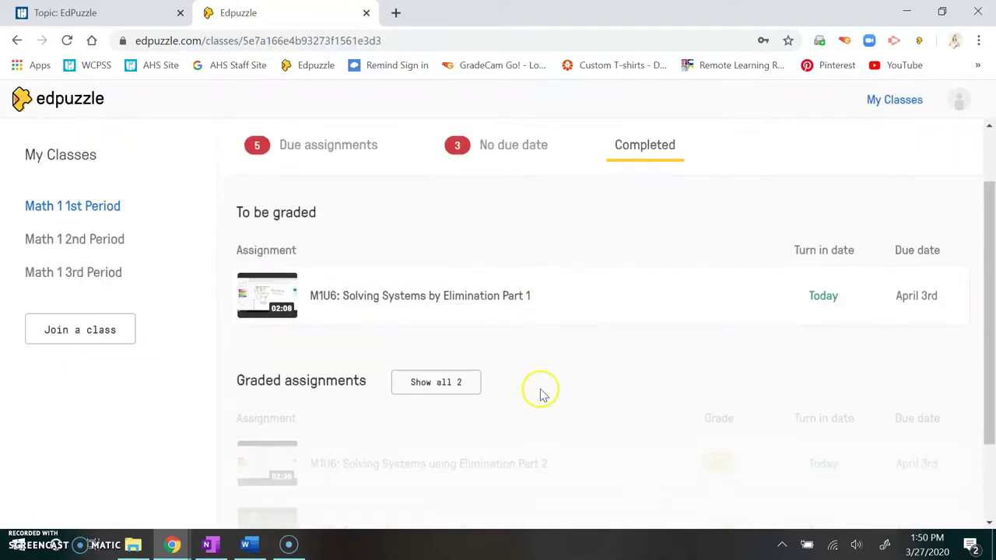
pyautogui.scroll(-1, 553, 386)
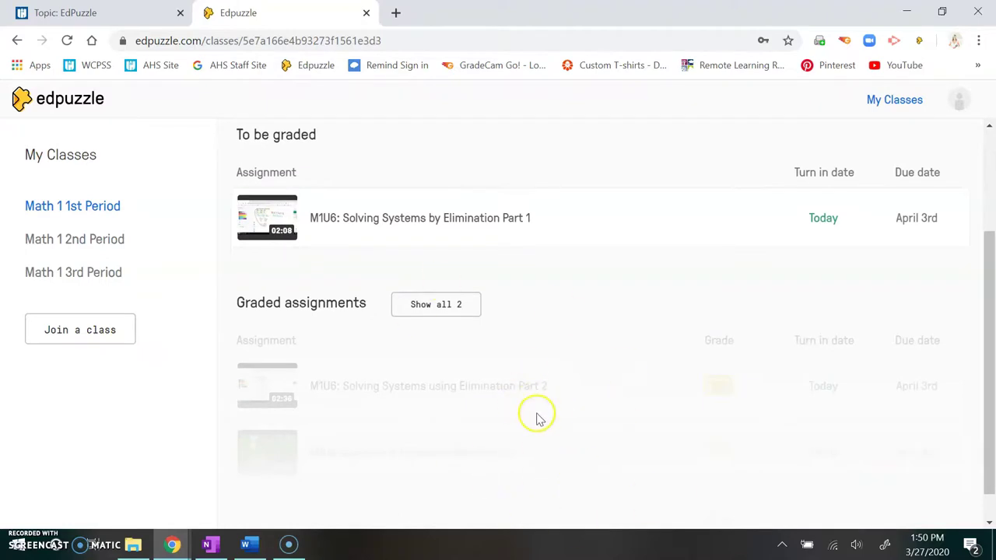
pyautogui.scroll(2, 543, 391)
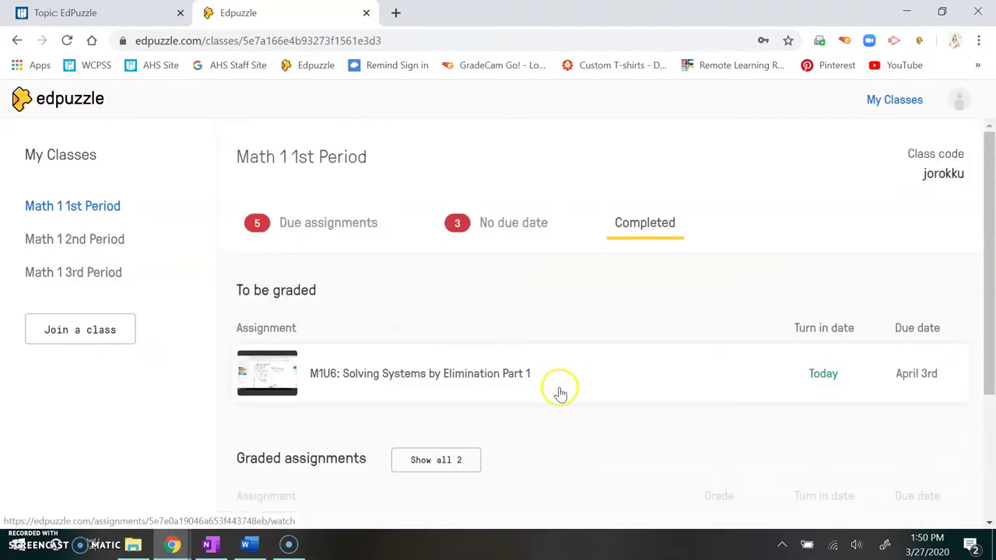
pyautogui.scroll(-1, 545, 382)
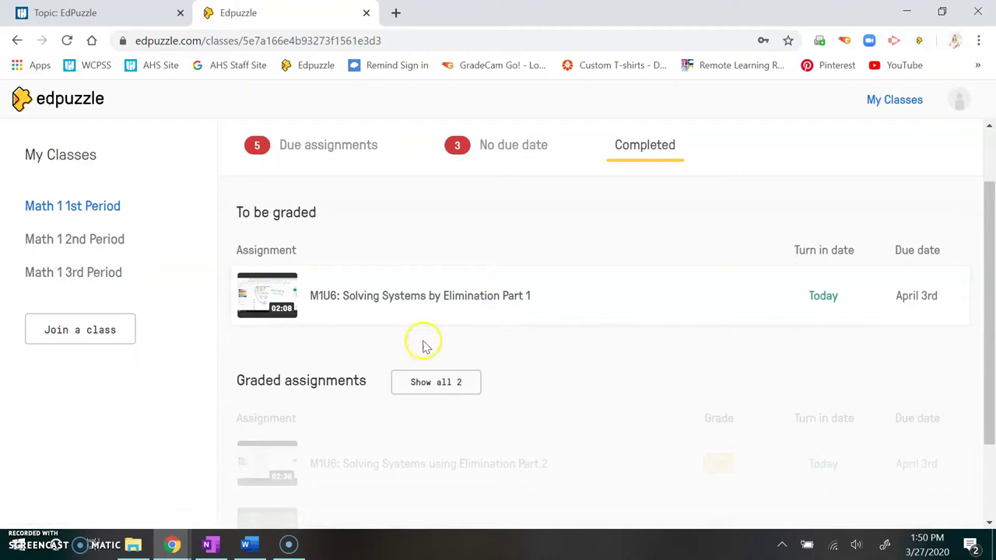
# Expand all graded assignments and show the results of Elimination Part 2
pyautogui.click(471, 382)
pyautogui.scroll(-2, 470, 397)
pyautogui.click(446, 365)
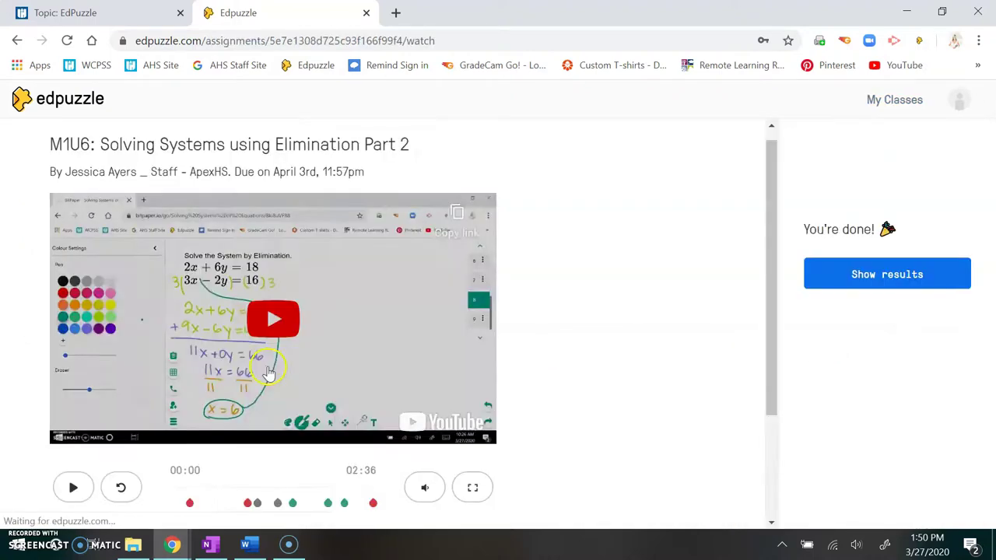
pyautogui.scroll(-2, 523, 364)
pyautogui.click(947, 282)
pyautogui.scroll(-6, 303, 385)
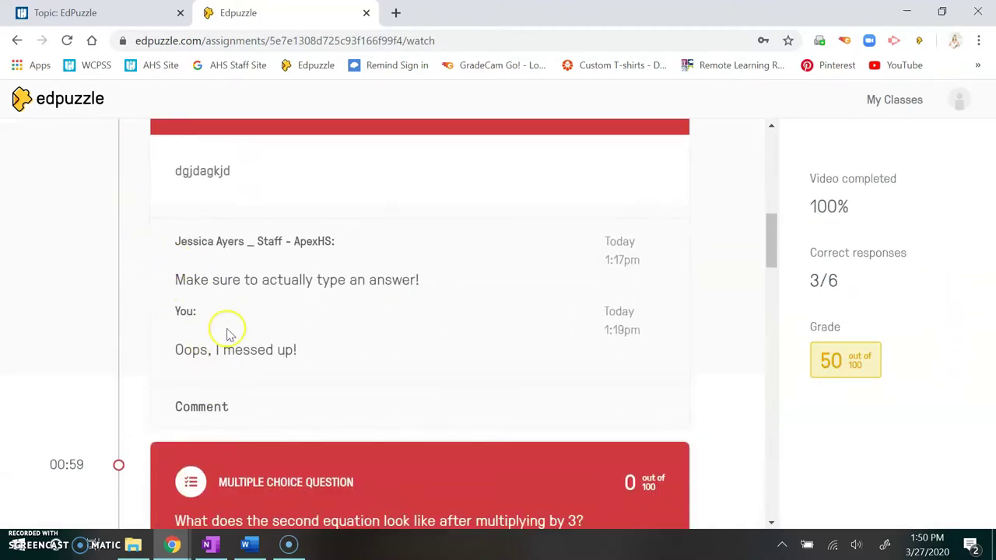
# Post the reply 'Whoops!' to the teacher's comment on the open-ended question
pyautogui.click(208, 408)
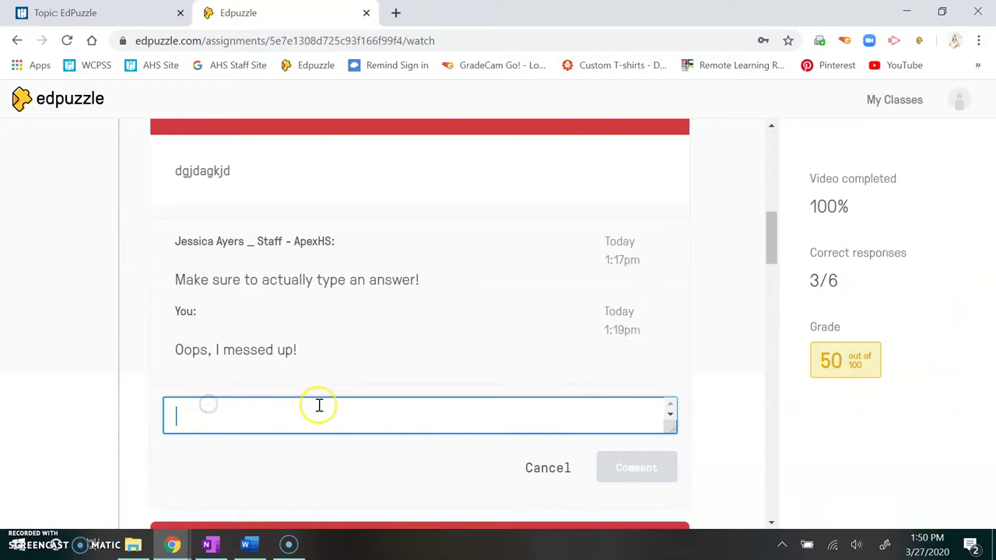
pyautogui.write('Whoops!')
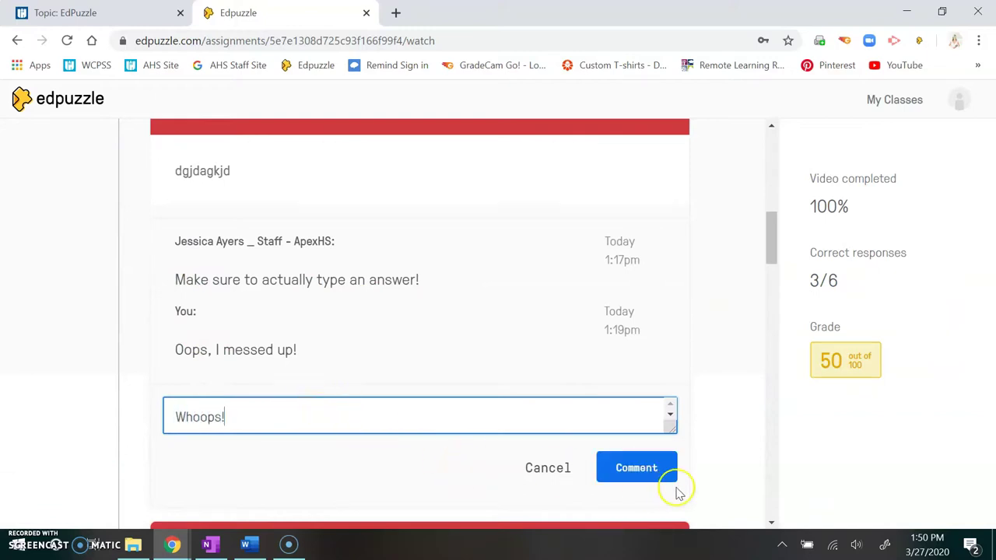
pyautogui.click(654, 474)
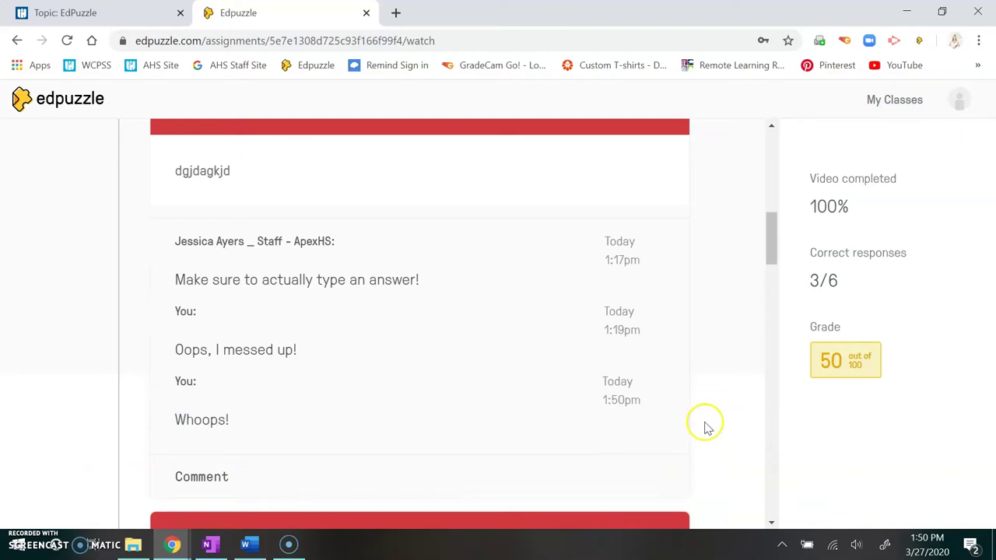
pyautogui.scroll(10, 747, 322)
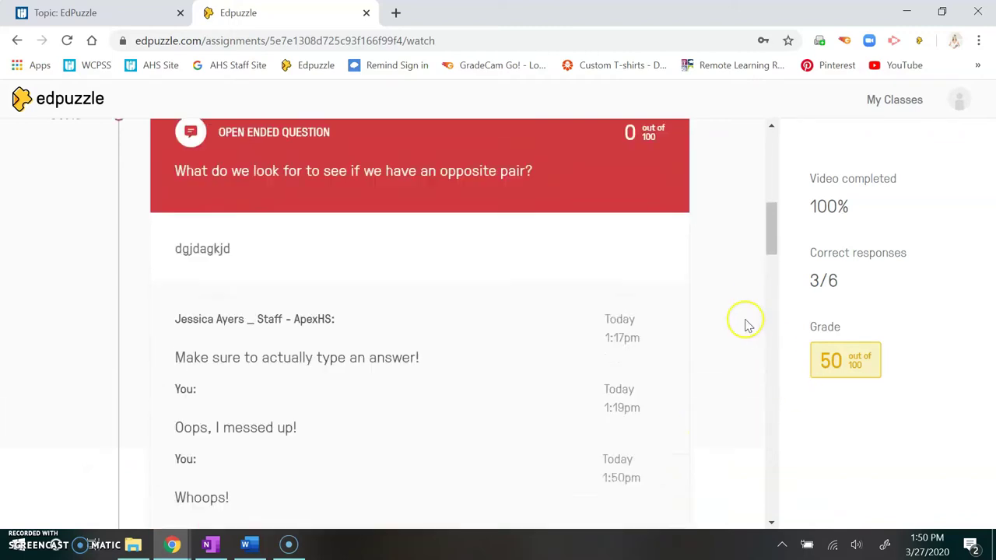
# Return to the class page, browse the No due date list, then switch to Due assignments
pyautogui.click(87, 93)
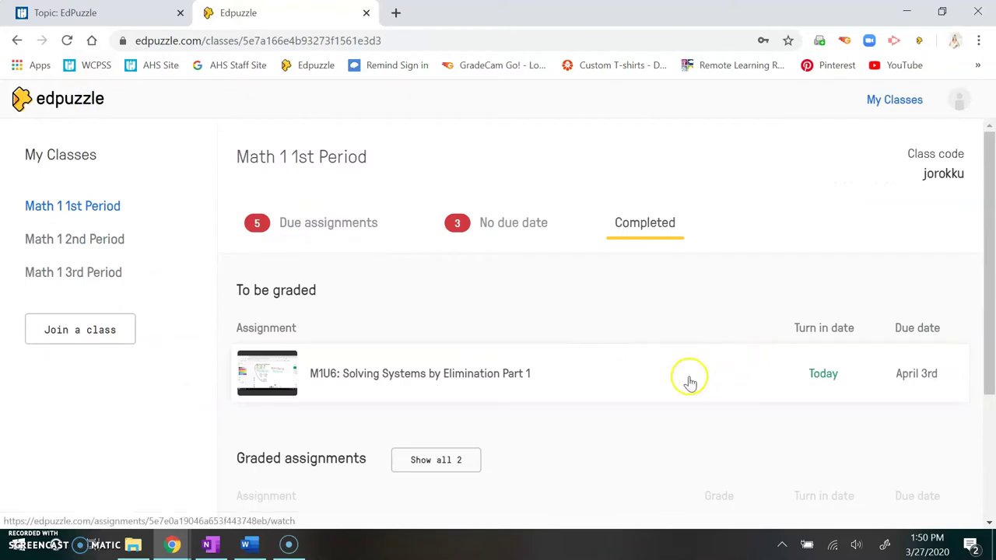
pyautogui.click(506, 226)
pyautogui.scroll(-3, 456, 362)
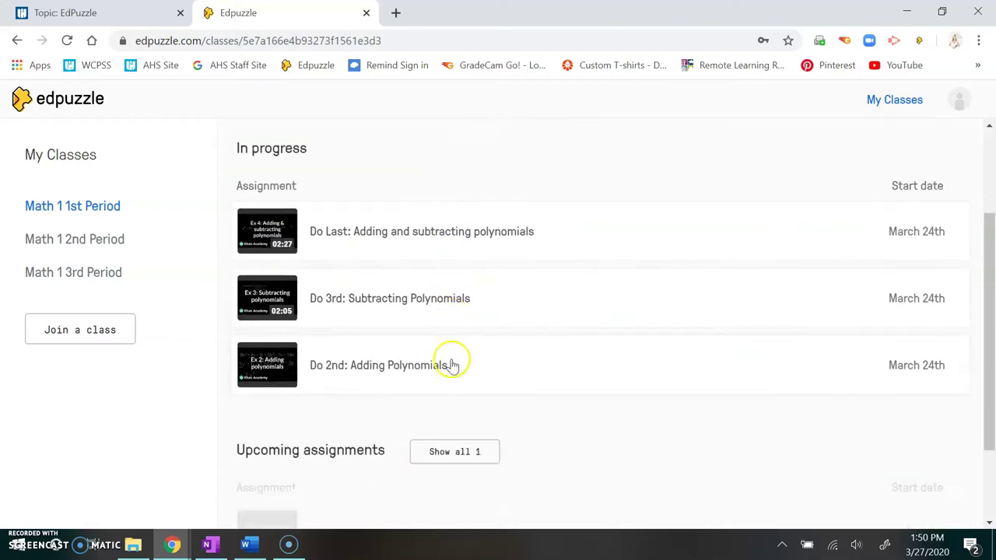
pyautogui.scroll(2, 452, 363)
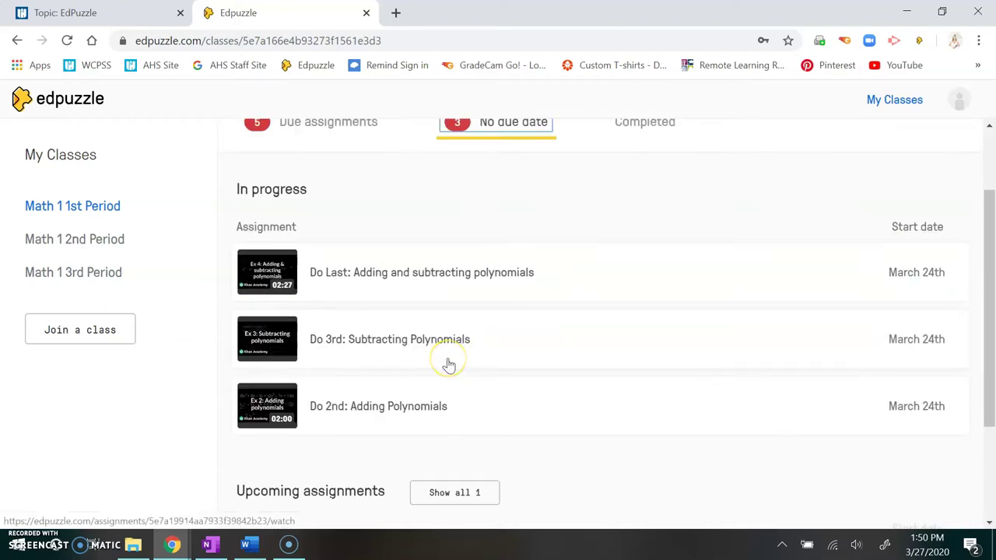
pyautogui.scroll(2, 446, 362)
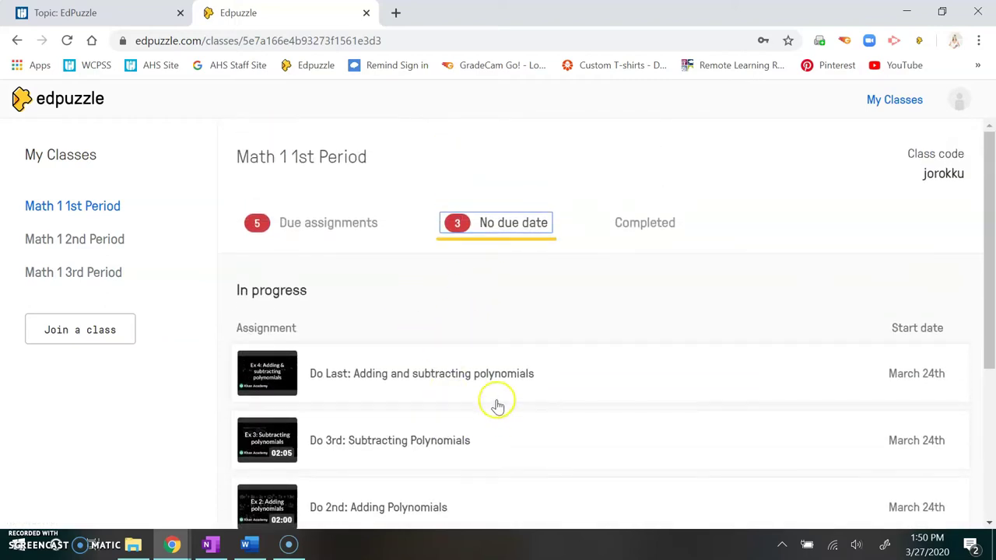
pyautogui.click(327, 225)
pyautogui.click(464, 352)
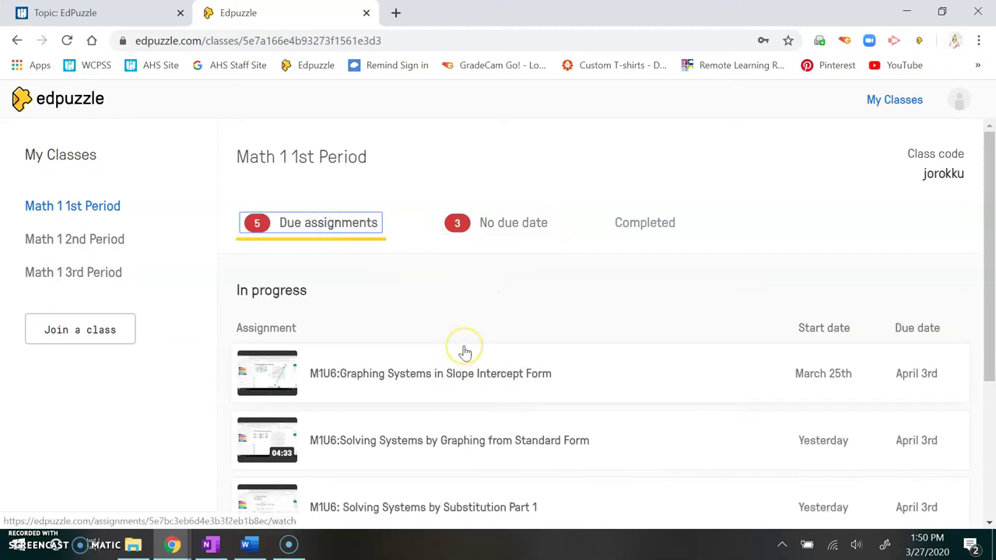